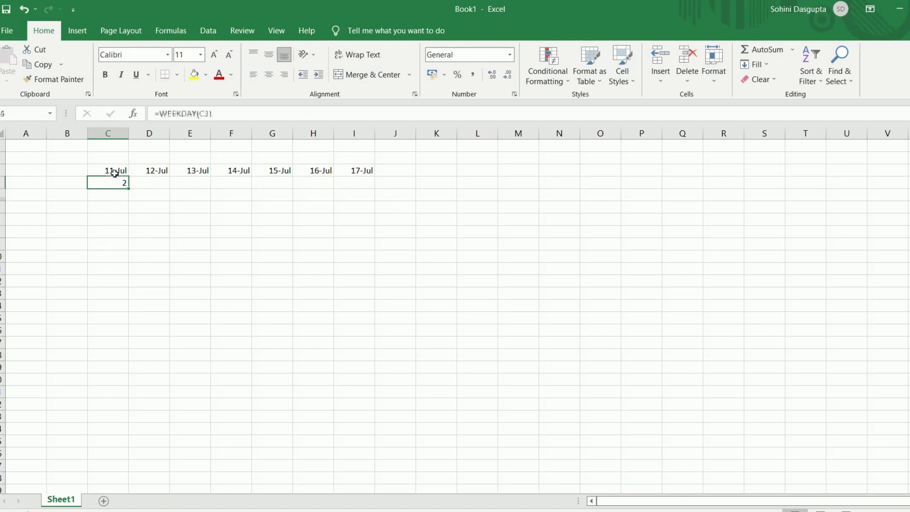
Fill the WEEKDAY formula in C4 across the row to I4, beneath all seven dates.
key(shift+Right)
key(shift+Right)
key(shift+Right)
key(shift+Right)
key(shift+Right)
key(shift+Right)
key(ctrl+r)
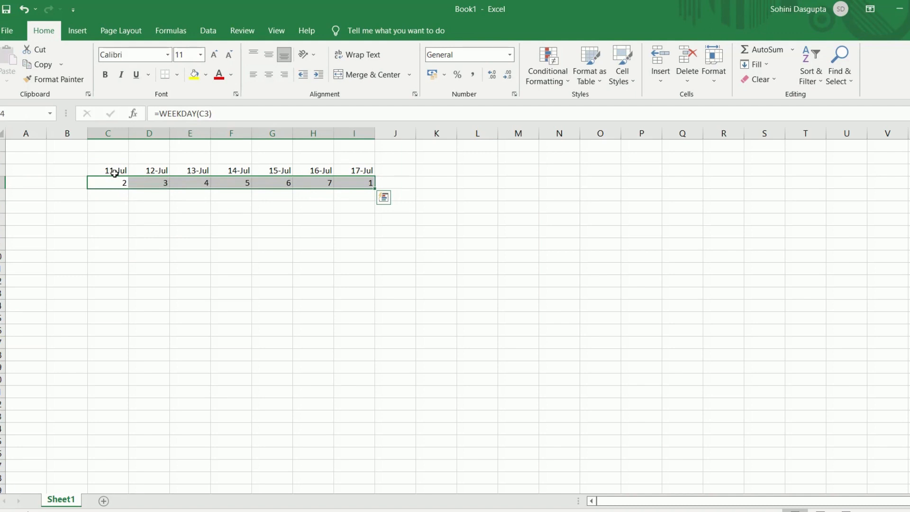
Apply the custom number format dddd to the weekday cells C4:I4.
right_click(122, 181)
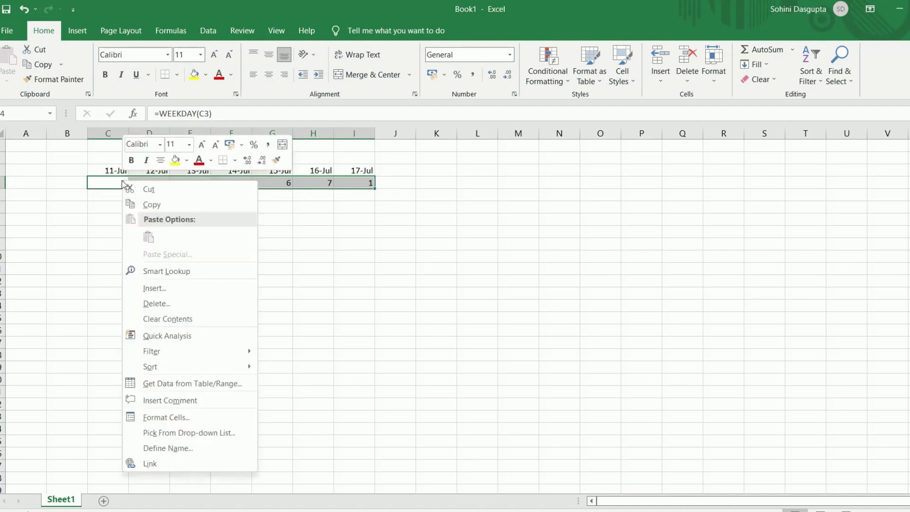
click(188, 417)
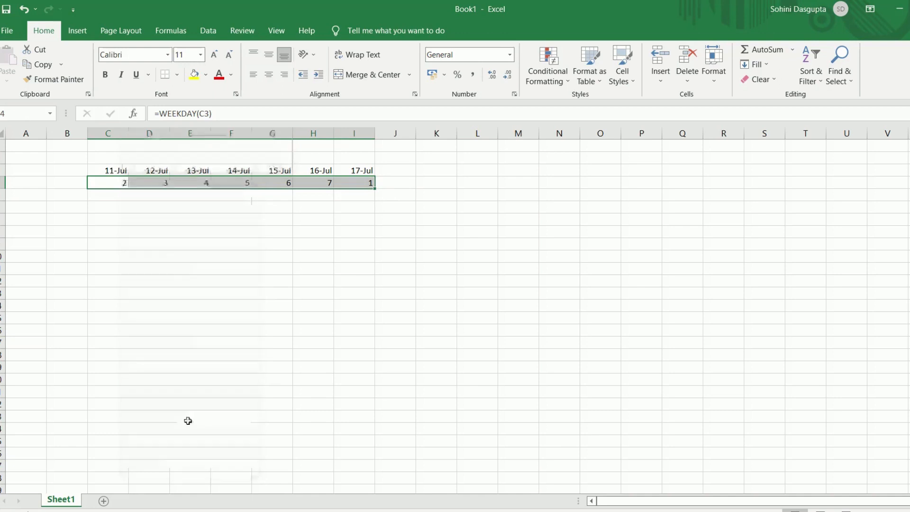
click(48, 352)
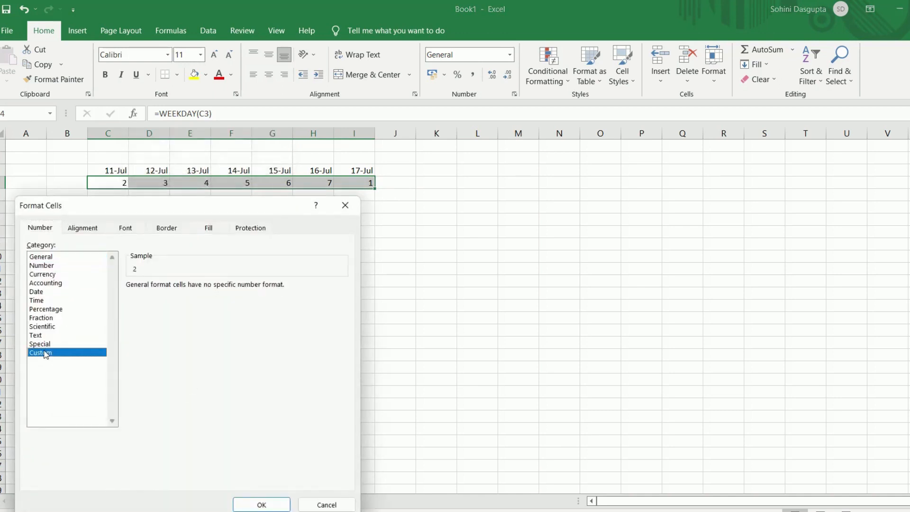
drag(168, 297, 120, 297)
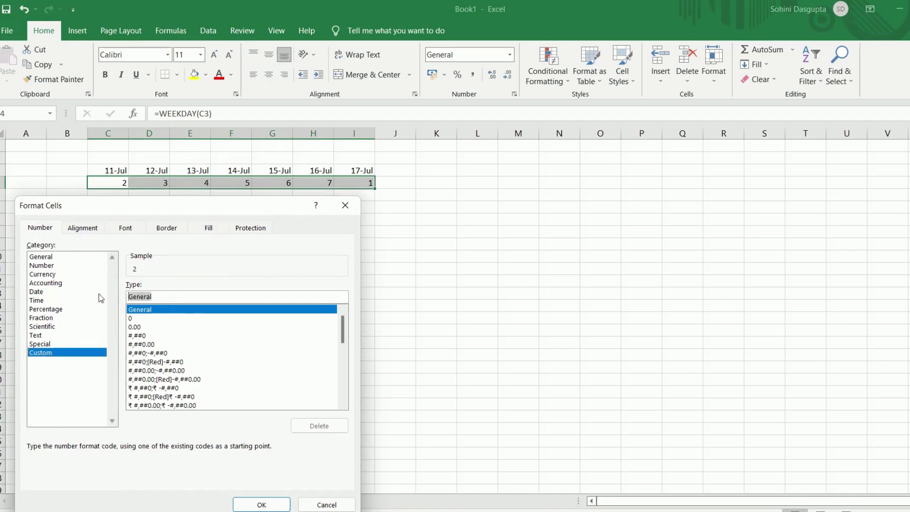
text(dddd)
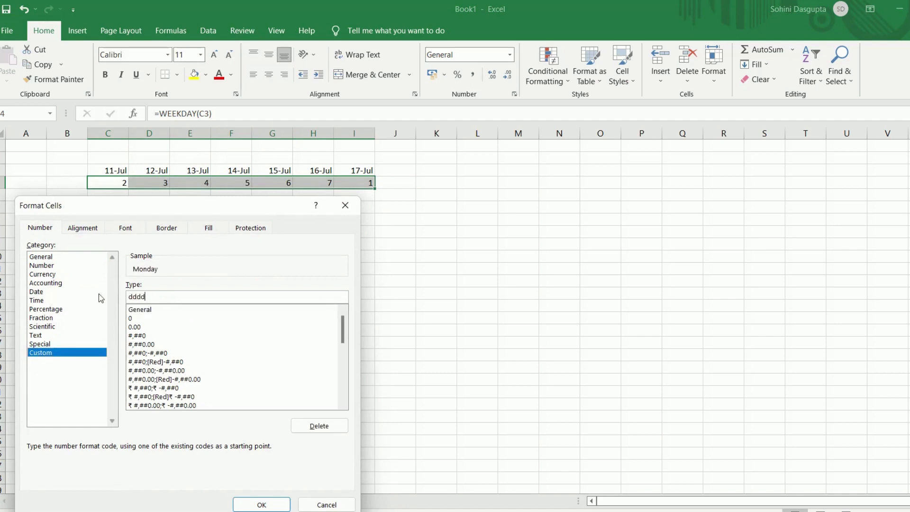
click(272, 505)
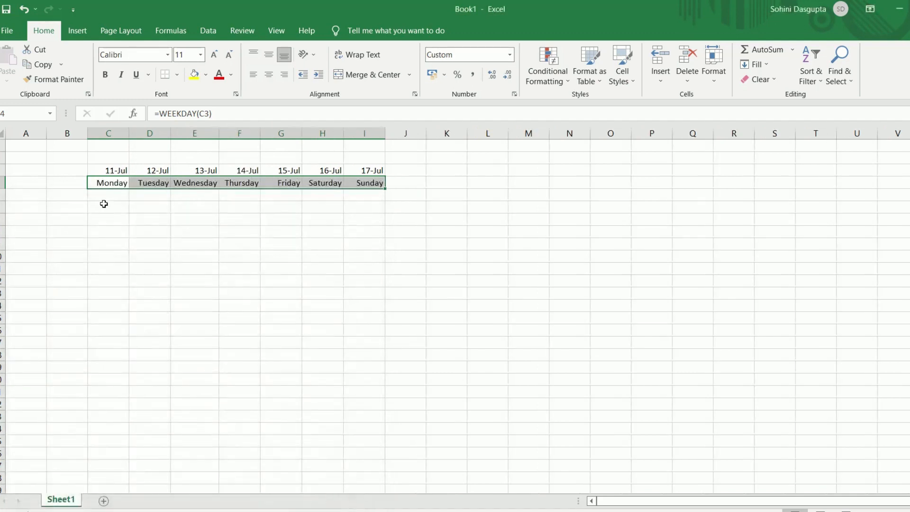
Enter the start time 6:00 AM in cell B5.
click(73, 194)
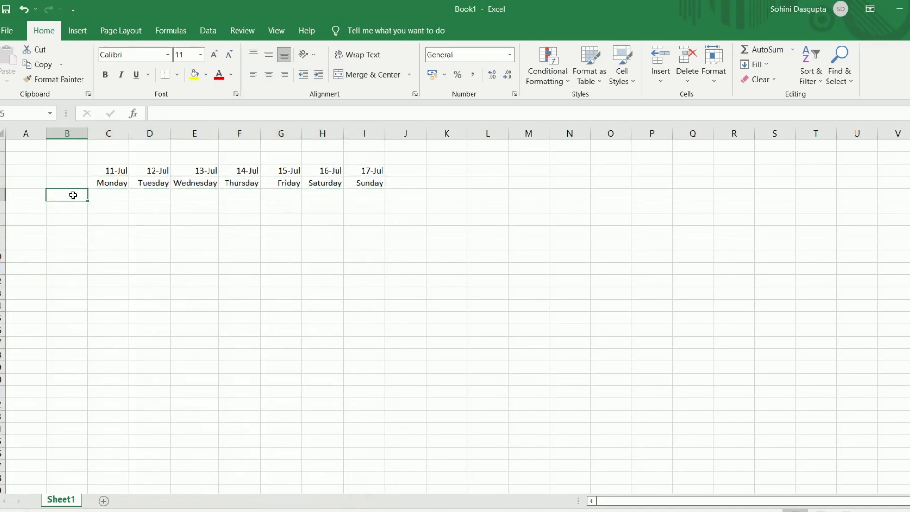
text(6:)
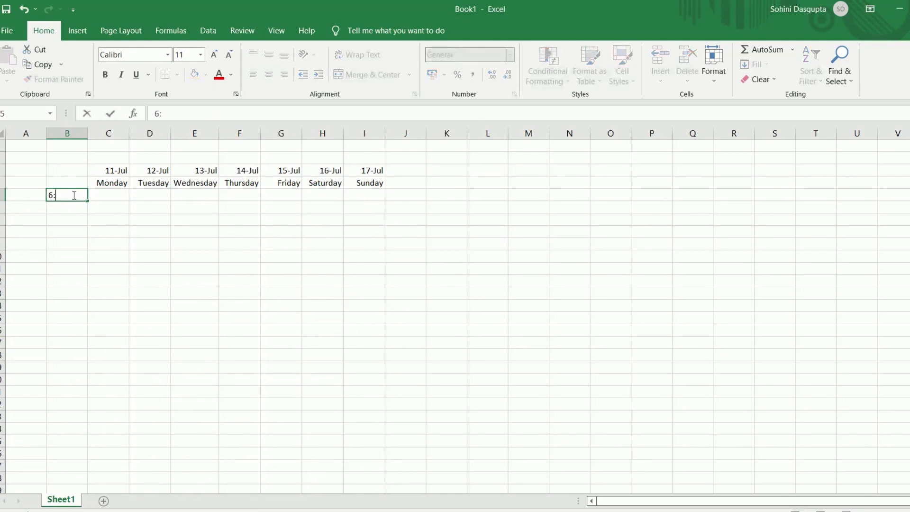
text(00 Am)
key(Return)
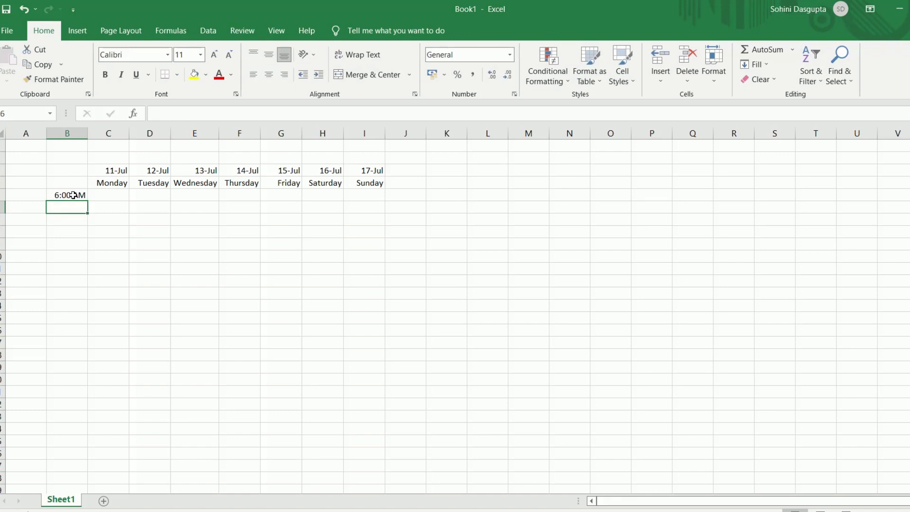
Enter the formula =B5+TIME(0,30,0) in cell B6 to add a half-hour slot.
text(=)
click(72, 195)
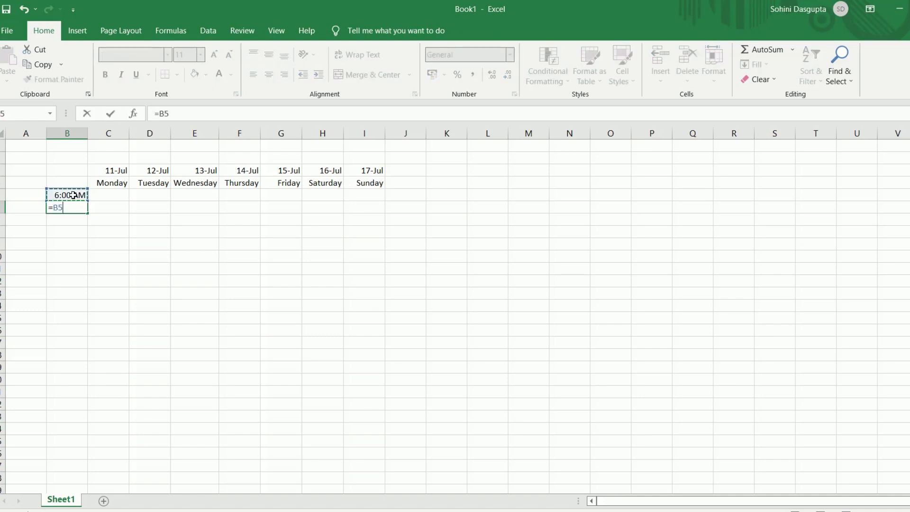
text(+time()
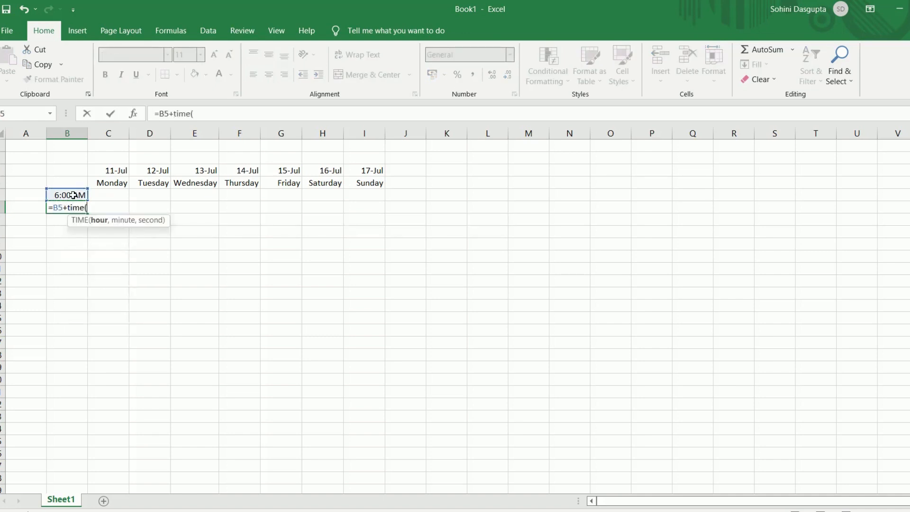
text(0,30,0)
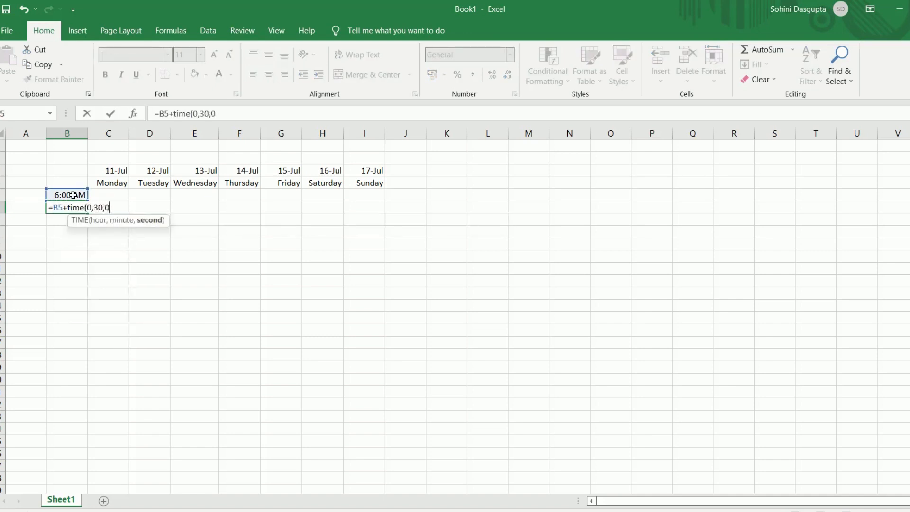
text())
key(Return)
key(Up)
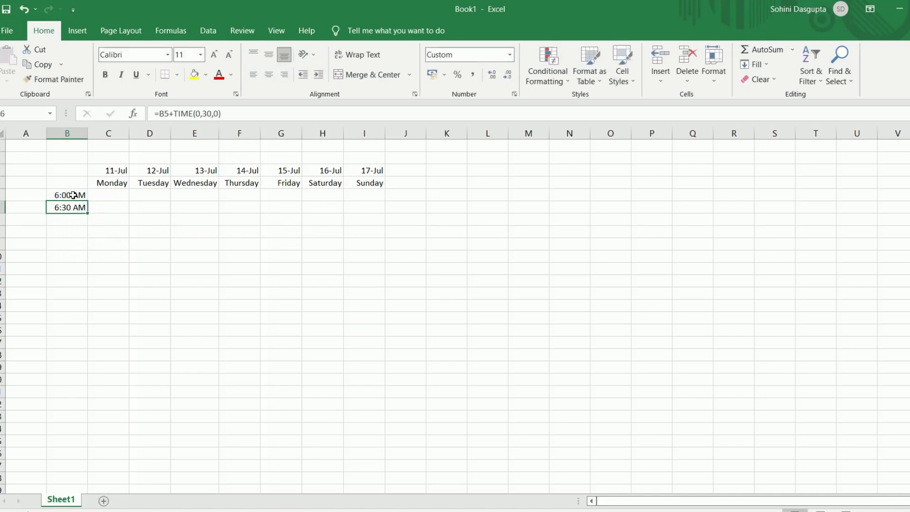
Fill the half-hour formula from B6 down to B9.
key(shift+Down)
key(shift+Down)
key(shift+Down)
key(ctrl+d)
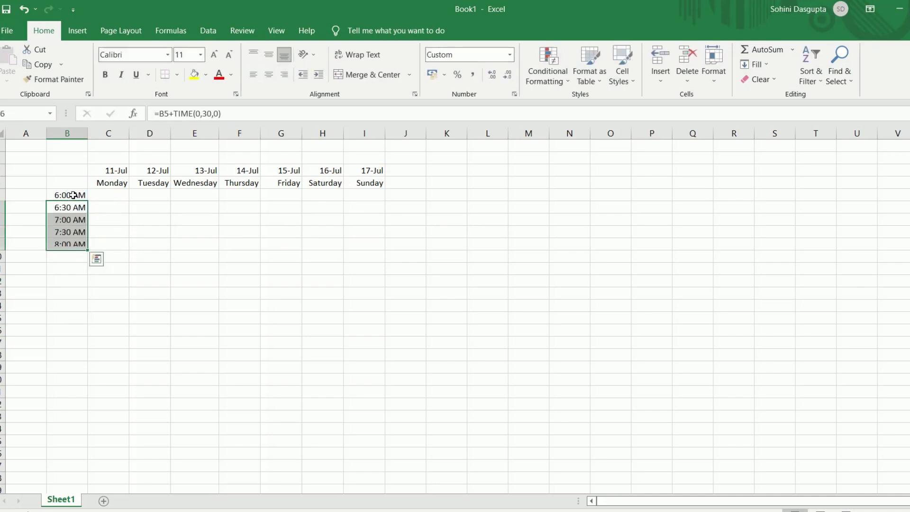
Enter the formula =B9+TIME(1,0,0) in cell B10 to switch to one-hour slots.
key(Down)
key(Down)
key(Down)
key(Down)
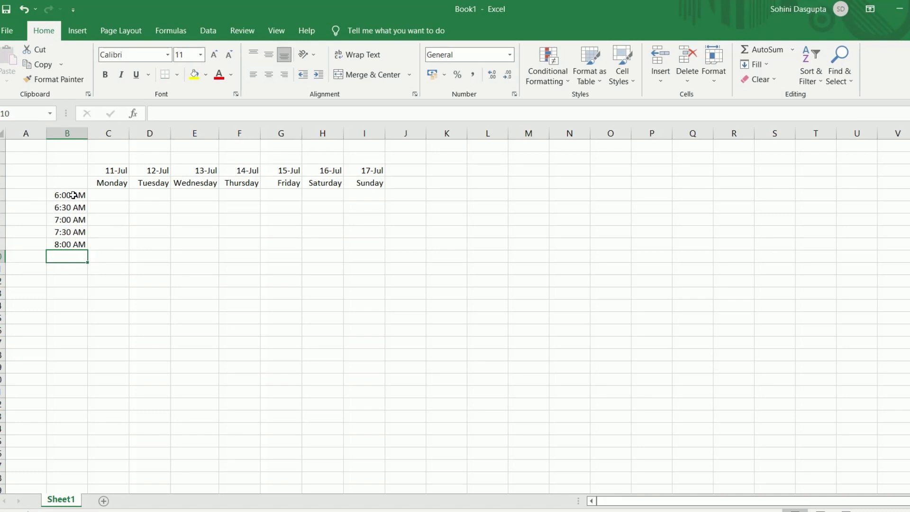
text(=B9+)
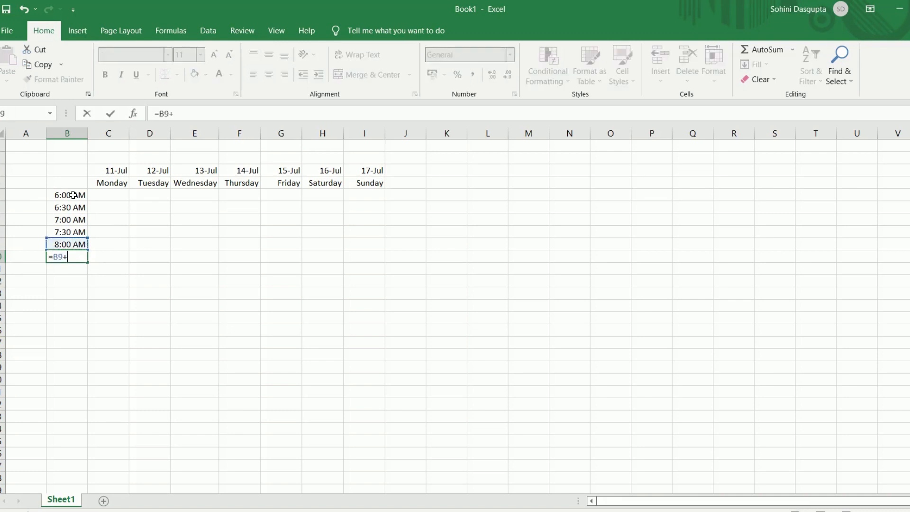
text(time()
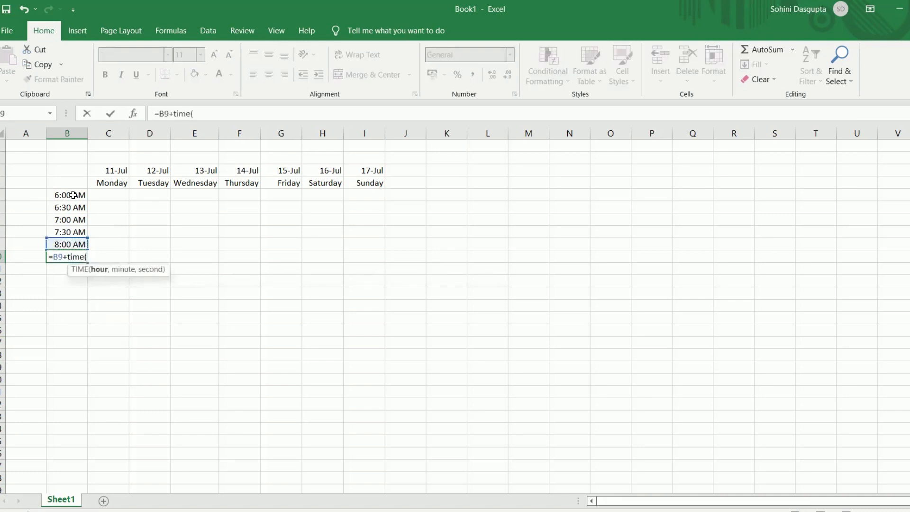
text(1,0,0))
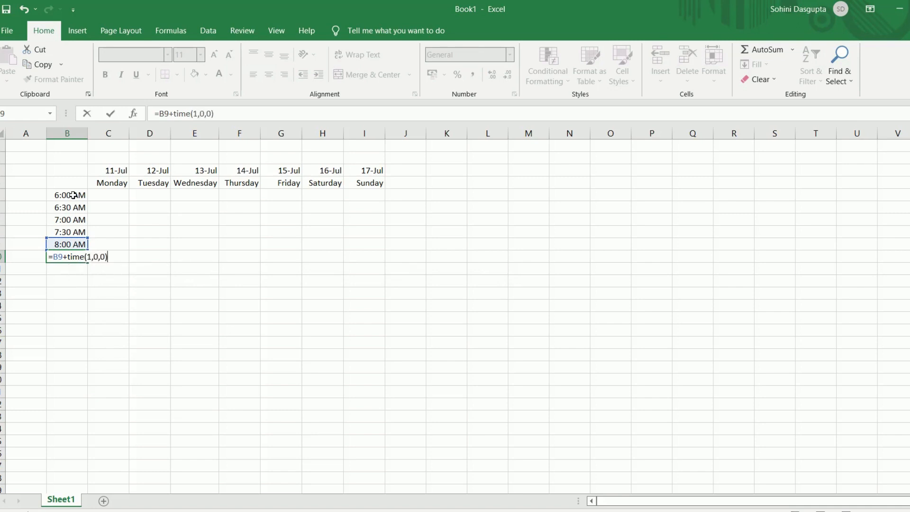
key(Return)
key(Up)
Fill the one-hour formula from B10 down to B18.
key(shift+Down)
key(shift+Down)
key(shift+Down)
key(shift+Down)
key(shift+Down)
key(shift+Down)
key(shift+Down)
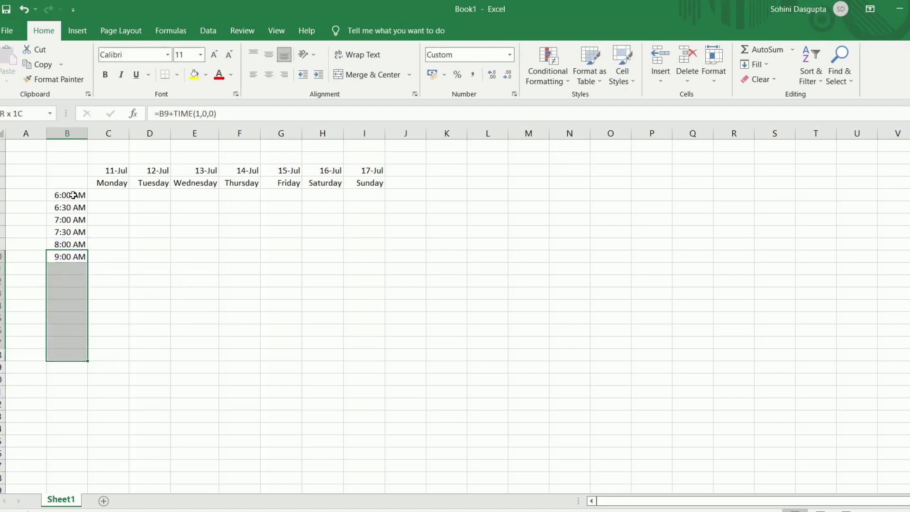
key(ctrl+d)
Enter the formula =B18+TIME(0,30,0) in cell B19 to return to half-hour slots.
key(Down)
key(Down)
key(Down)
key(Down)
key(Down)
key(Down)
key(Down)
key(Down)
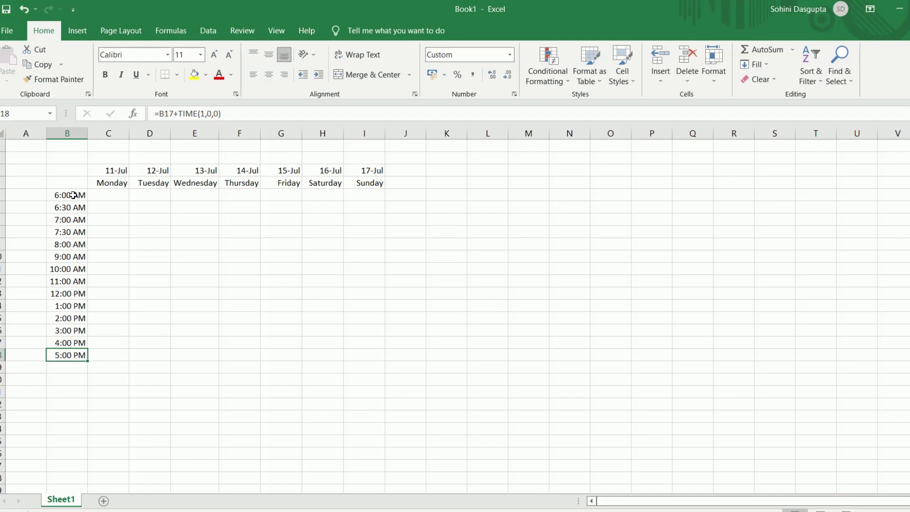
key(Down)
text(=)
key(Up)
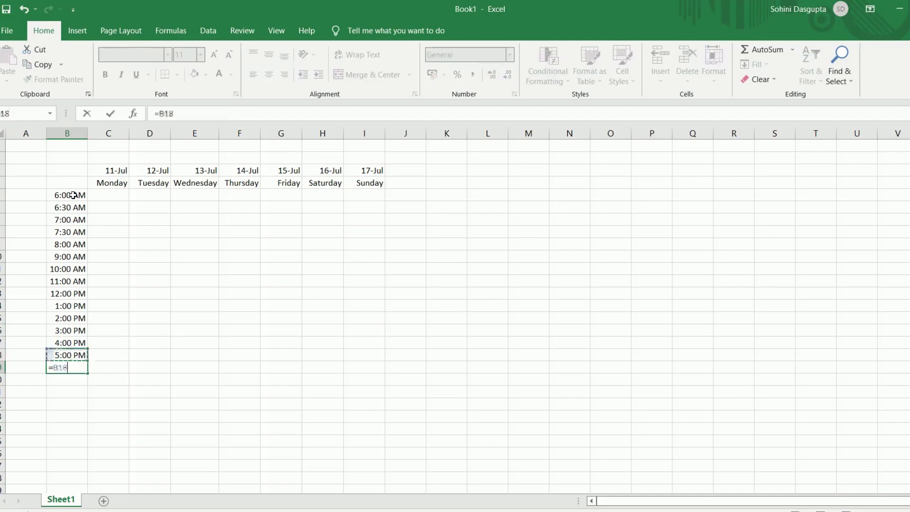
text(+ti)
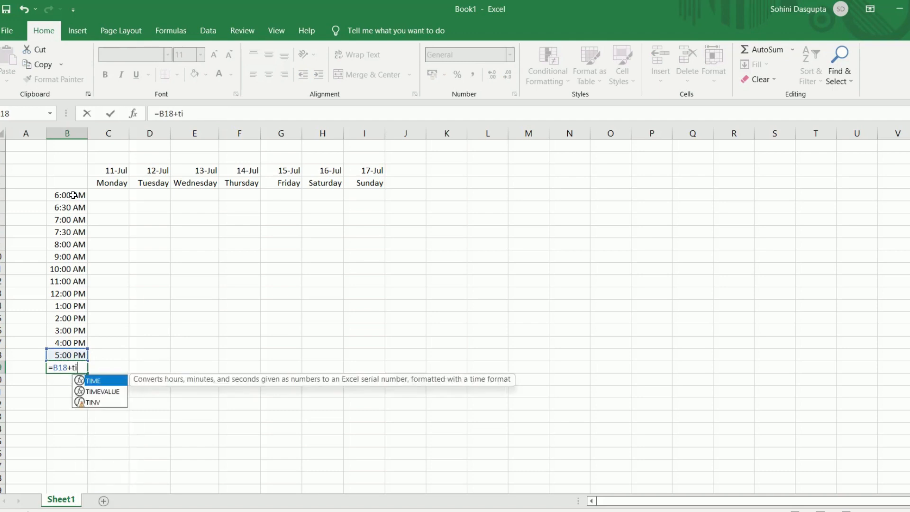
text(me(0,30,0)
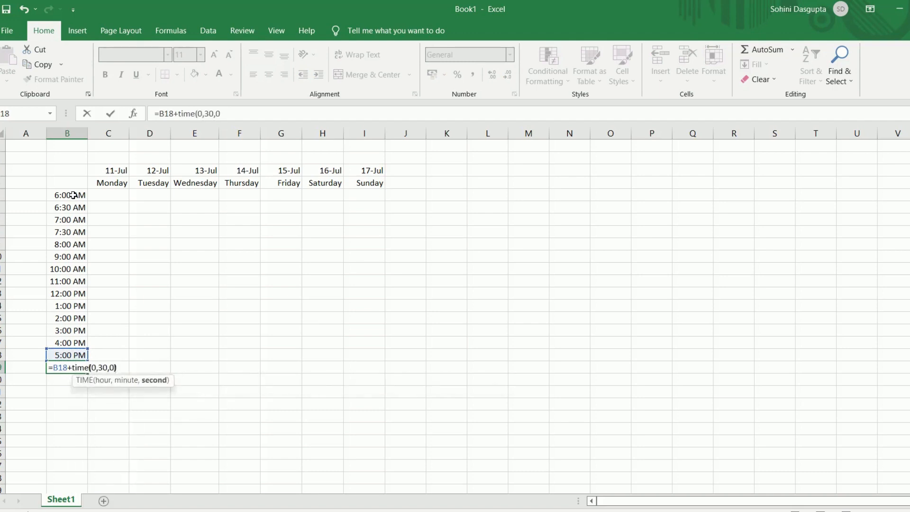
text())
key(Return)
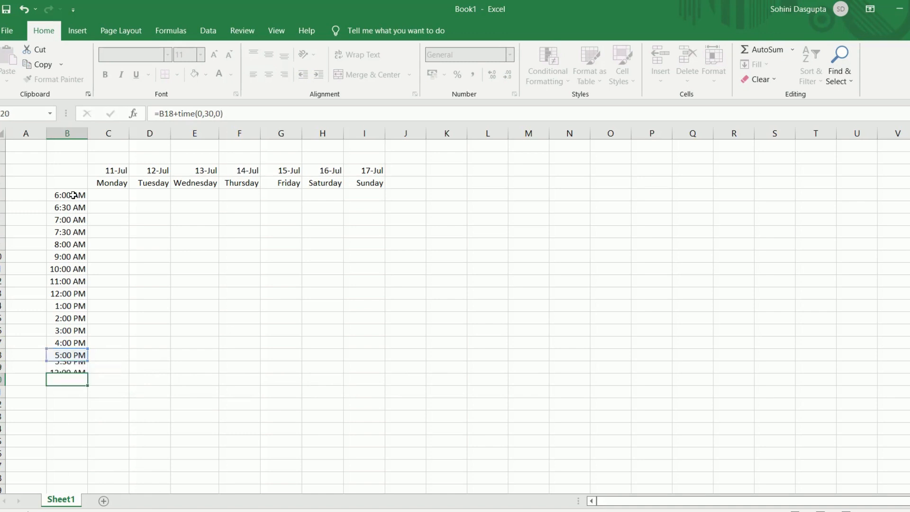
key(Up)
Fill the half-hour formula from B19 down to B28.
key(shift+Down)
key(shift+Down)
key(shift+Down)
key(shift+Down)
key(shift+Down)
key(shift+Down)
key(shift+Down)
key(shift+Down)
key(shift+Down)
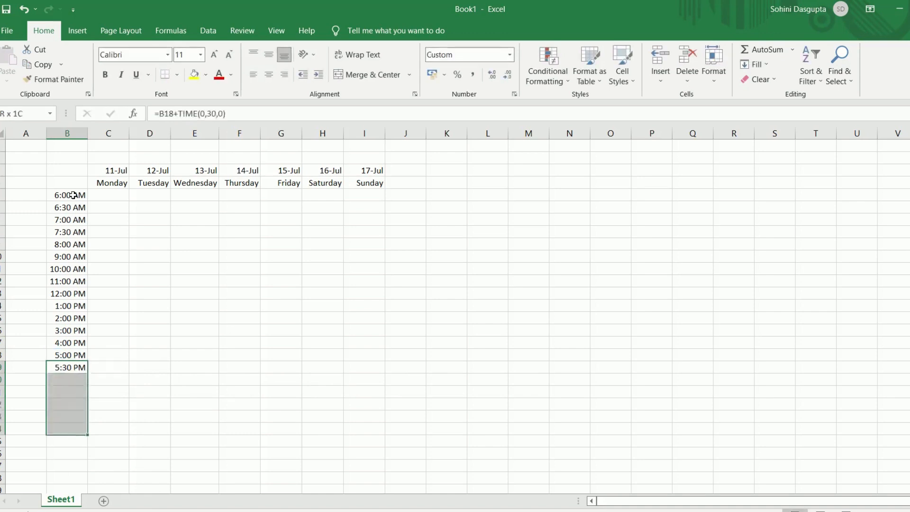
key(ctrl+d)
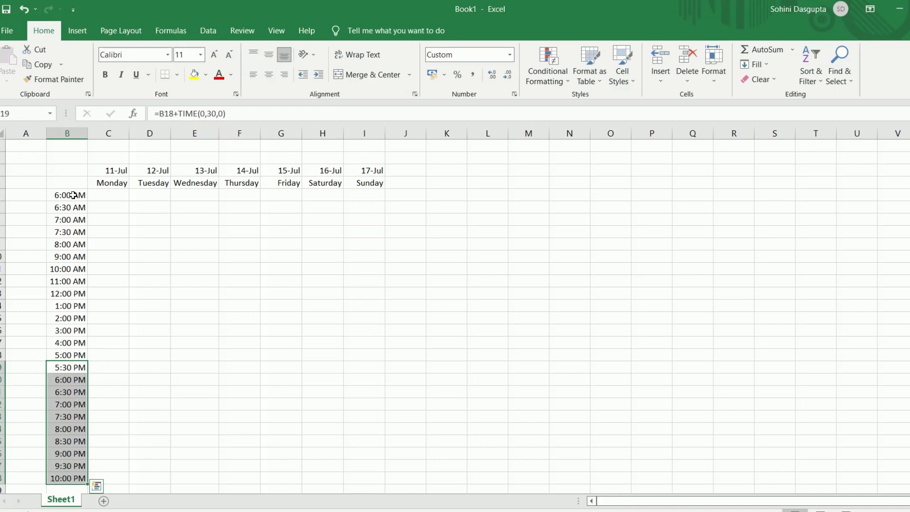
Hide all columns from K to the end of the sheet.
click(459, 133)
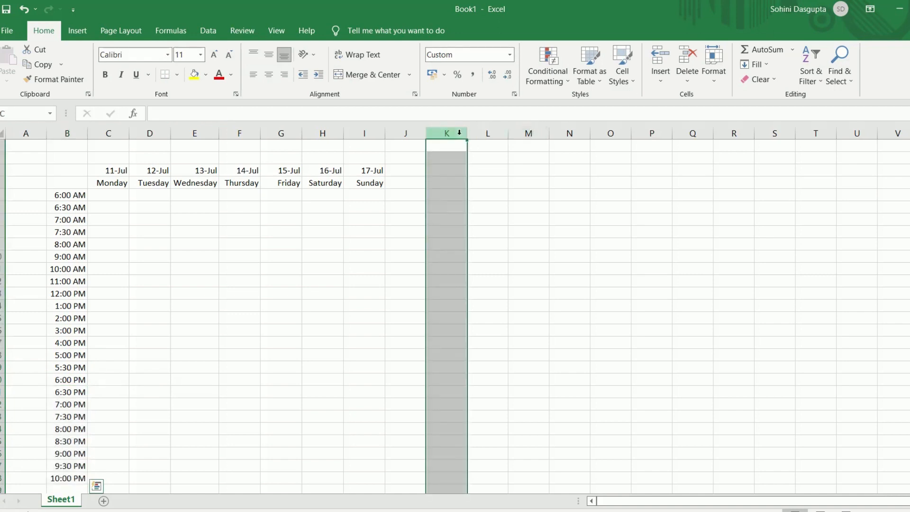
key(ctrl+shift+Right)
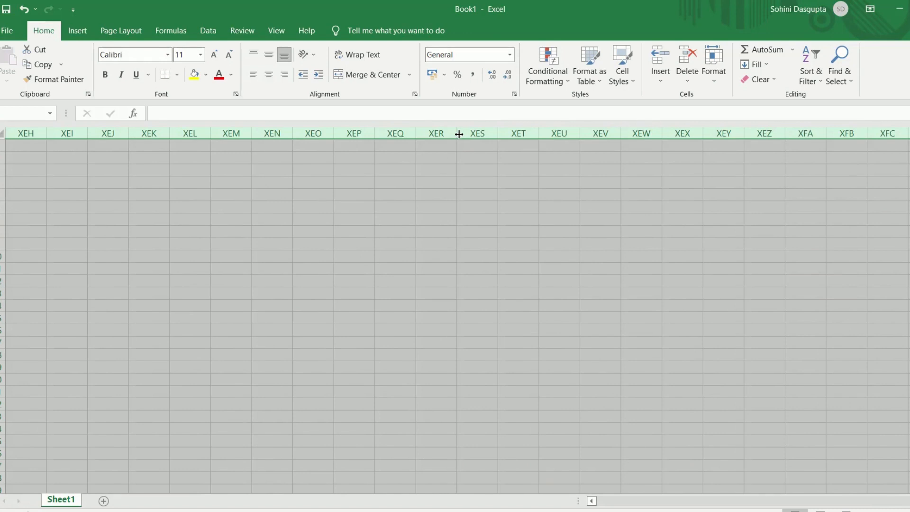
key(alt+o)
key(c)
key(h)
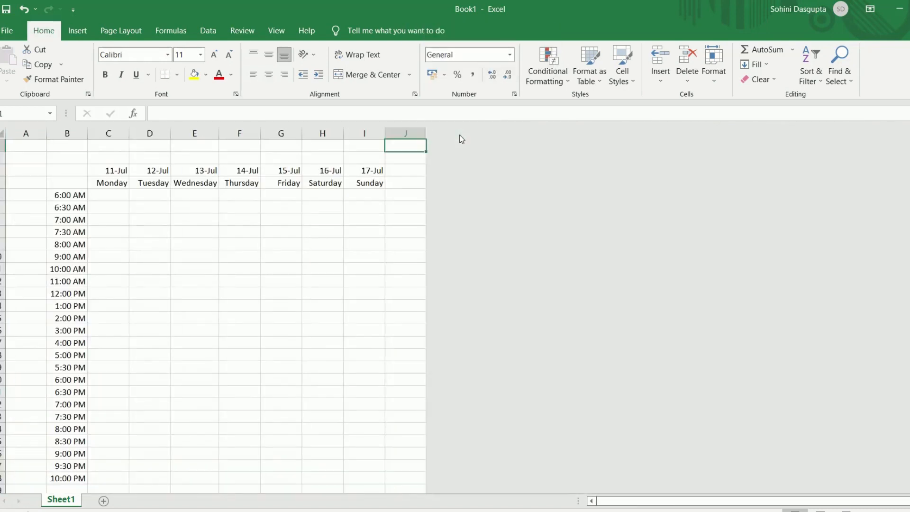
Hide all rows from row 30 down to the end of the sheet.
key(Left)
key(Left)
key(Left)
key(Left)
key(Left)
key(Left)
key(Left)
key(Left)
key(Left)
key(Down)
key(Down)
key(Down)
key(Down)
key(Down)
key(Down)
key(Down)
key(Down)
key(Down)
key(Down)
key(Down)
key(Down)
key(Down)
key(Down)
key(Down)
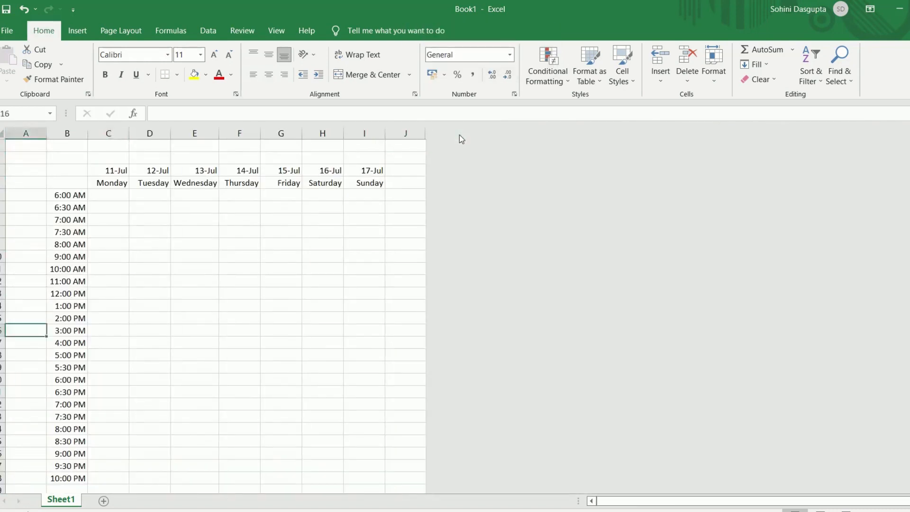
key(Down)
key(Down)
key(Down)
key(Down)
key(Down)
key(Down)
key(Down)
key(Down)
key(Down)
key(Down)
key(Down)
key(Down)
key(Down)
key(Down)
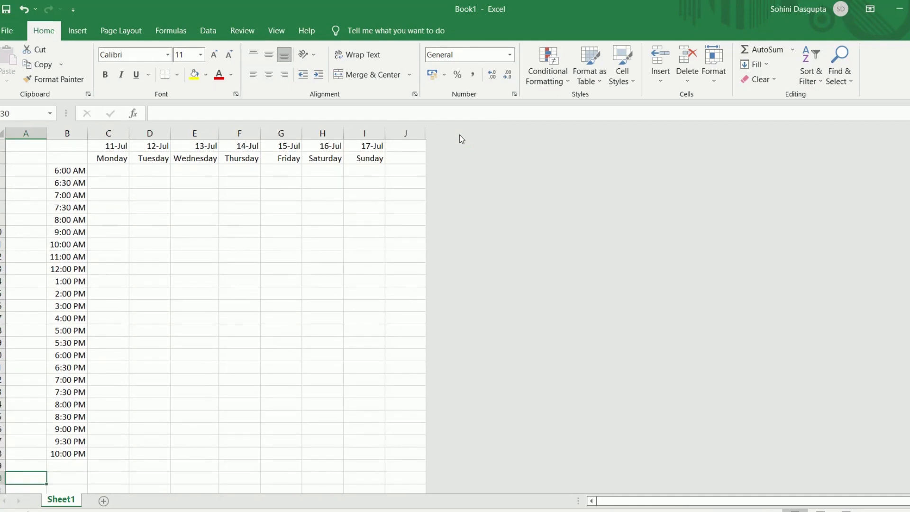
key(shift+space)
key(ctrl+shift+Down)
key(alt+o)
key(r)
key(h)
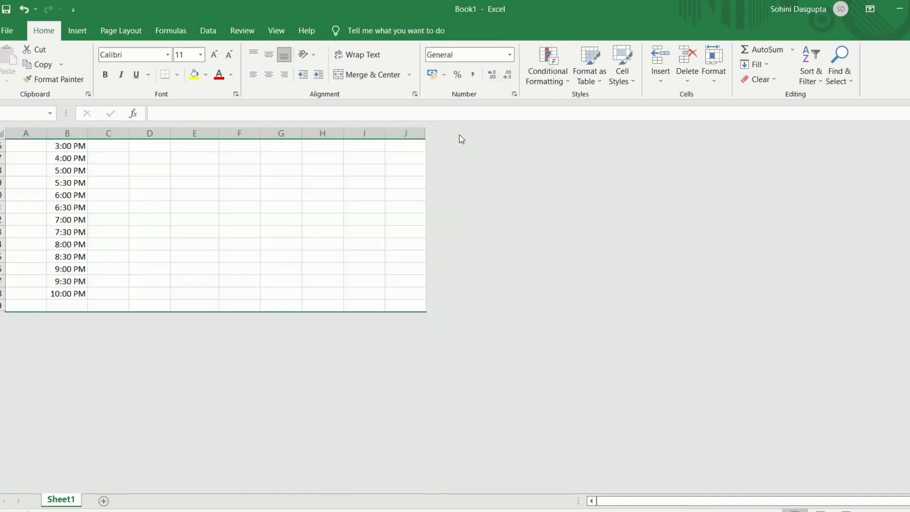
Enter the header Time in cell B4, above the list of time slots.
key(Up)
key(Up)
key(Up)
key(Up)
key(Up)
key(Up)
key(Up)
key(Up)
key(Up)
key(Up)
key(Up)
key(Up)
key(Up)
key(Up)
key(Up)
key(Up)
key(Up)
key(Up)
key(Up)
key(Up)
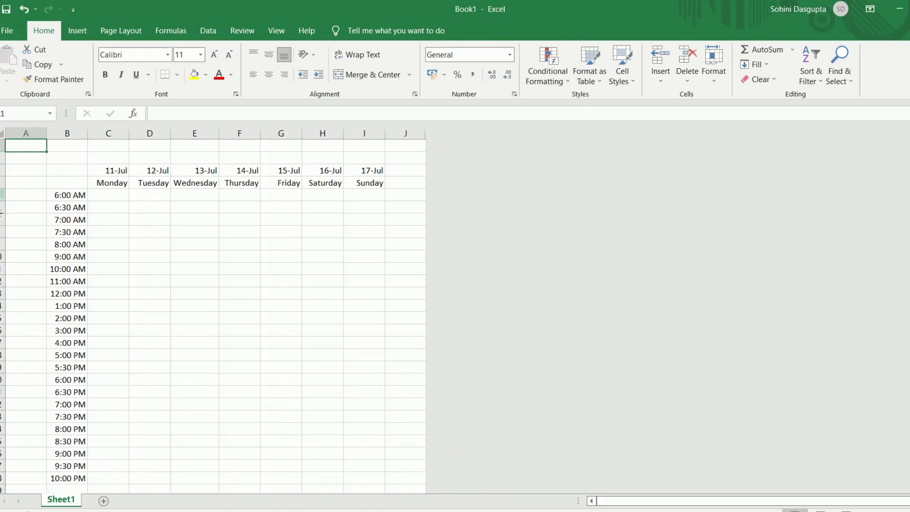
click(58, 180)
text(Time)
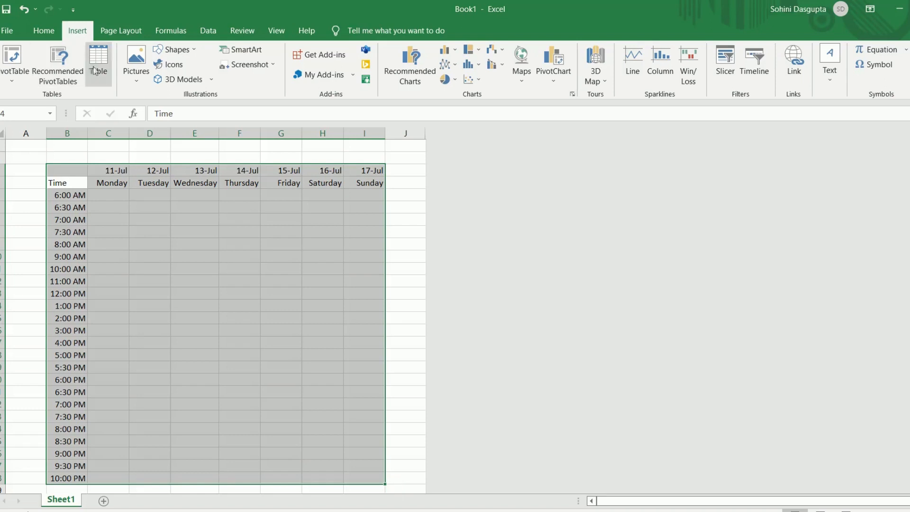
Convert the range B3:I28 into a table with headers and rename the sheet as Planner.
click(98, 64)
click(362, 172)
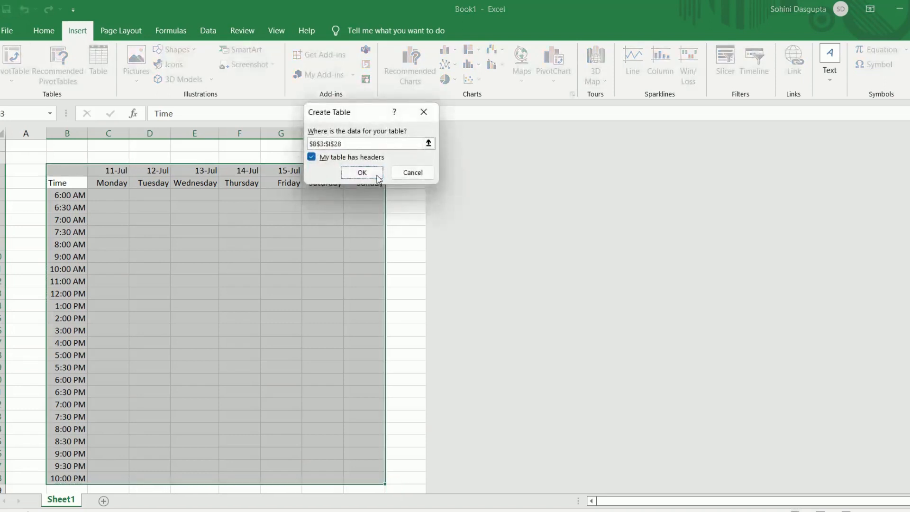
text(Pla)
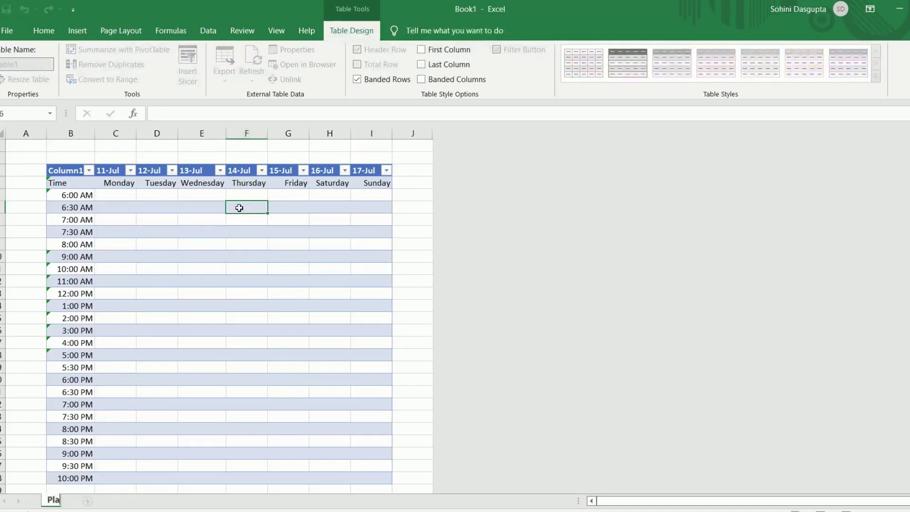
text(nner)
key(Return)
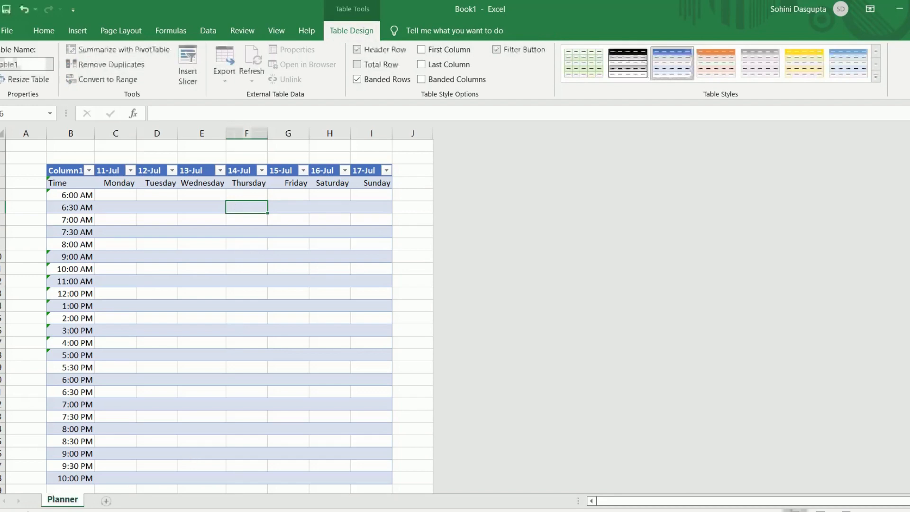
Add a new worksheet and name it Actions.
click(105, 500)
double_click(102, 500)
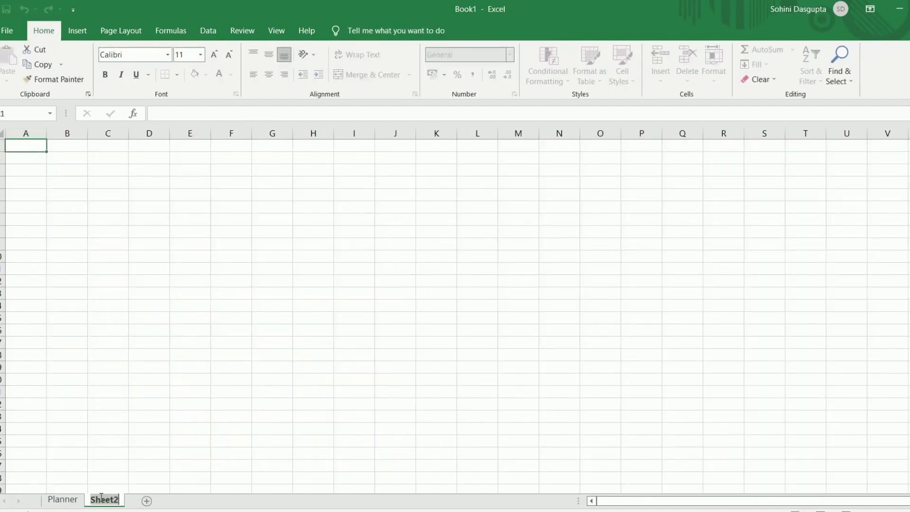
text(Actio)
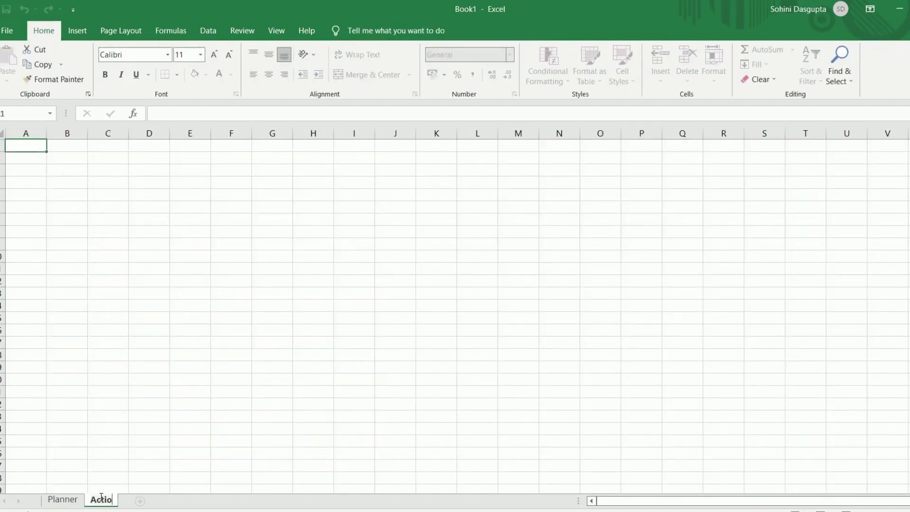
text(ns)
key(Return)
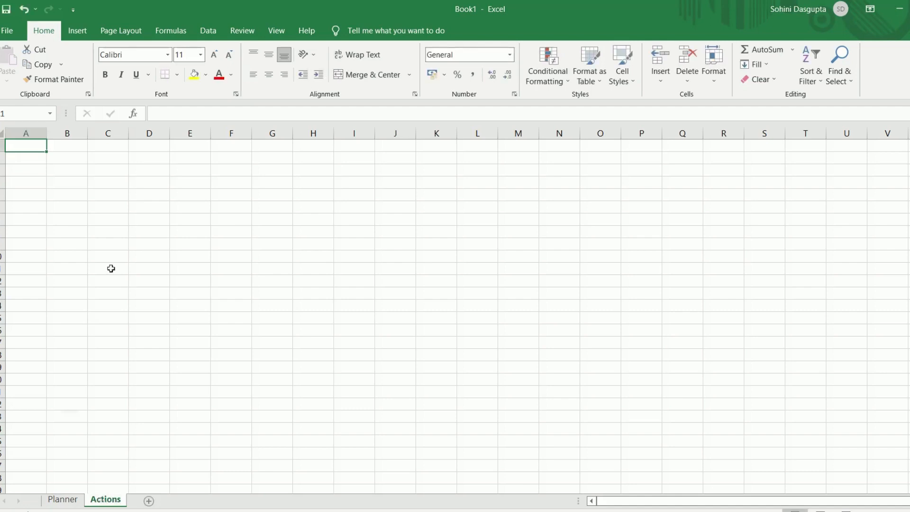
Enter the header Activities in C3, with Get up and Meditation in the two cells below it.
click(116, 171)
text(Activ)
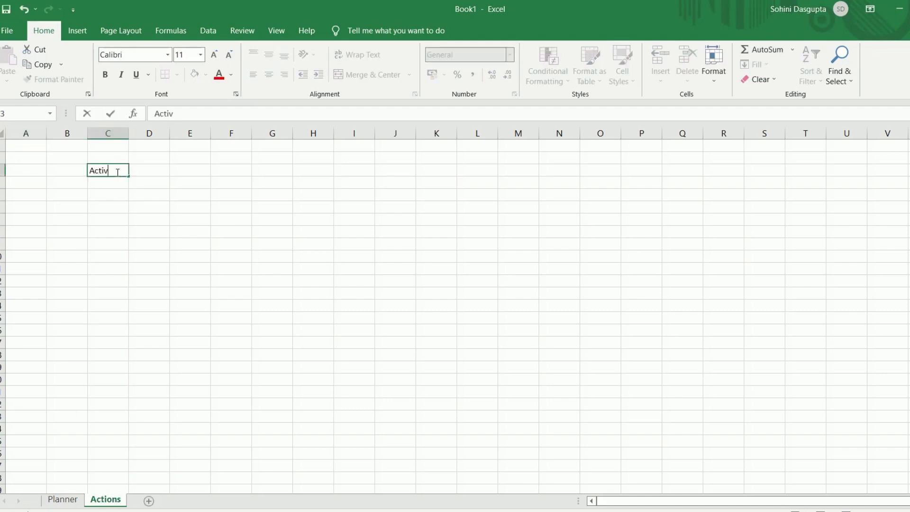
text(ities)
key(Return)
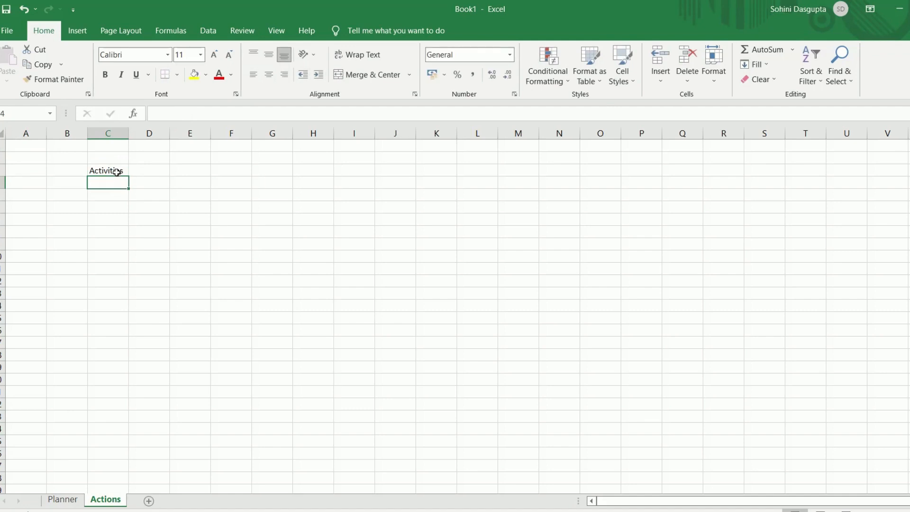
text(Get up)
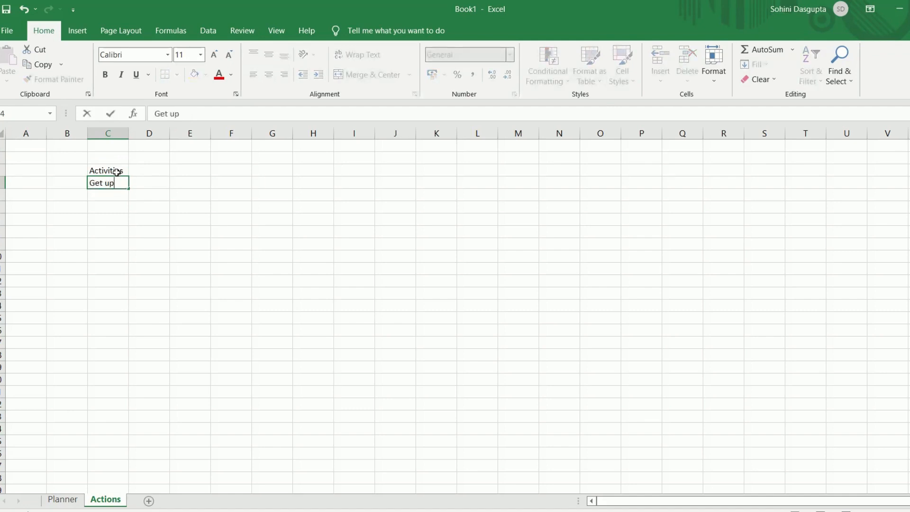
key(Return)
text(Meditation)
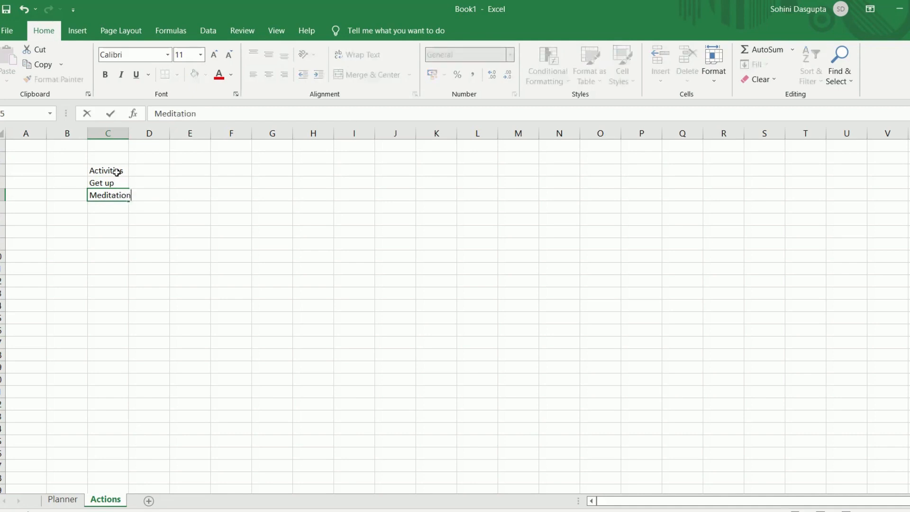
key(Return)
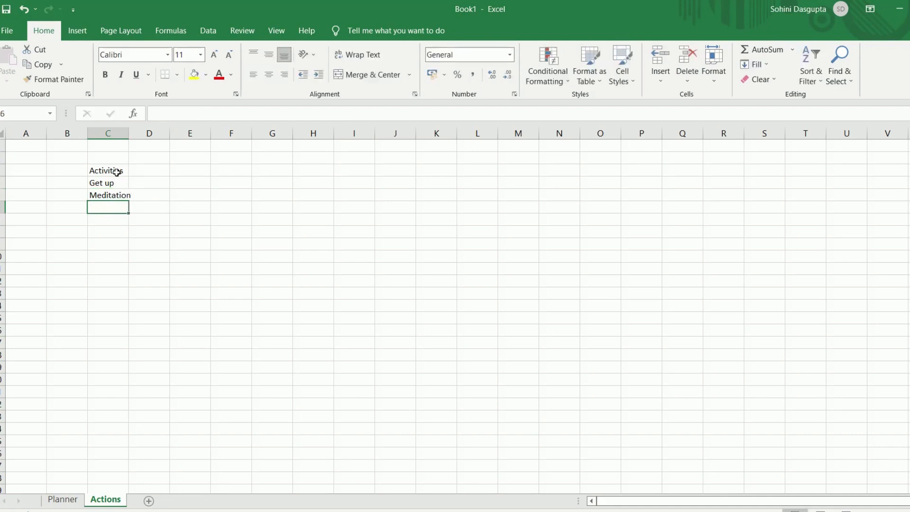
Continue the activity list with Reading, Cooking and Working Out in cells C6 to C8.
text(Reading)
key(Return)
text(Co)
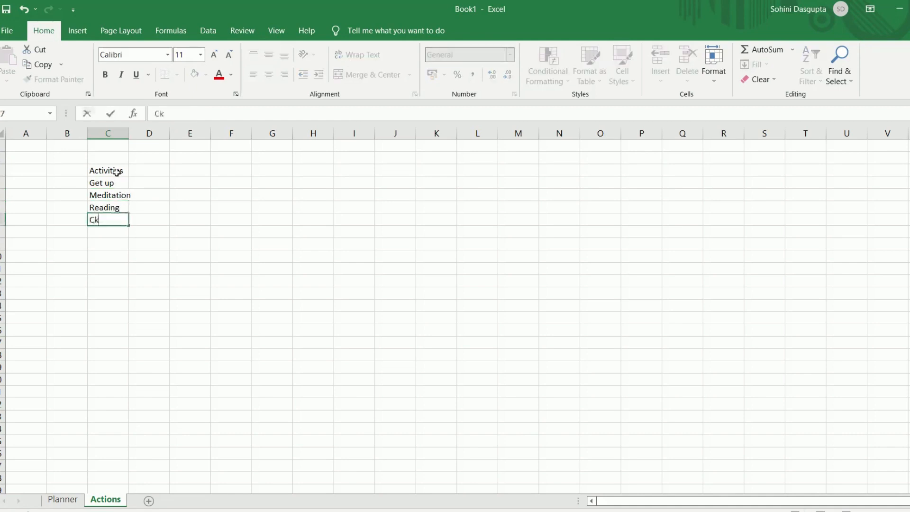
key(BackSpace)
text(ooking)
key(Return)
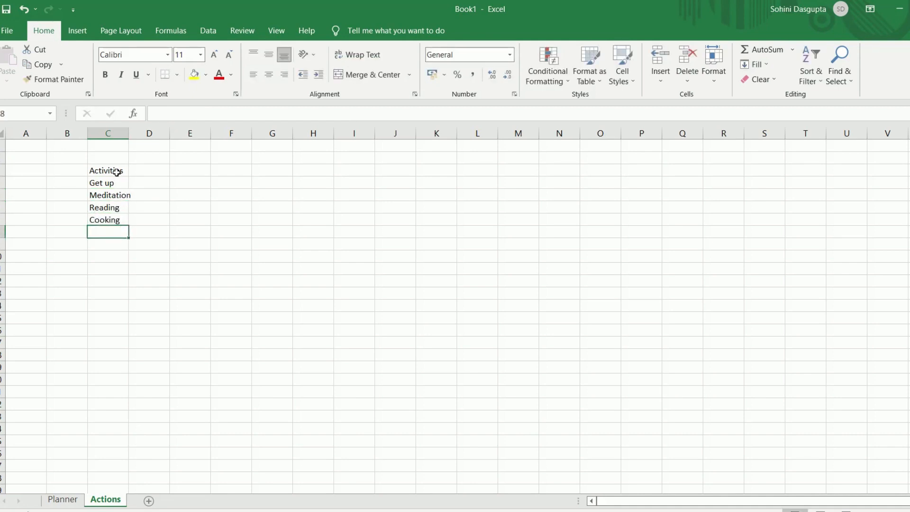
text(Working Out)
key(Return)
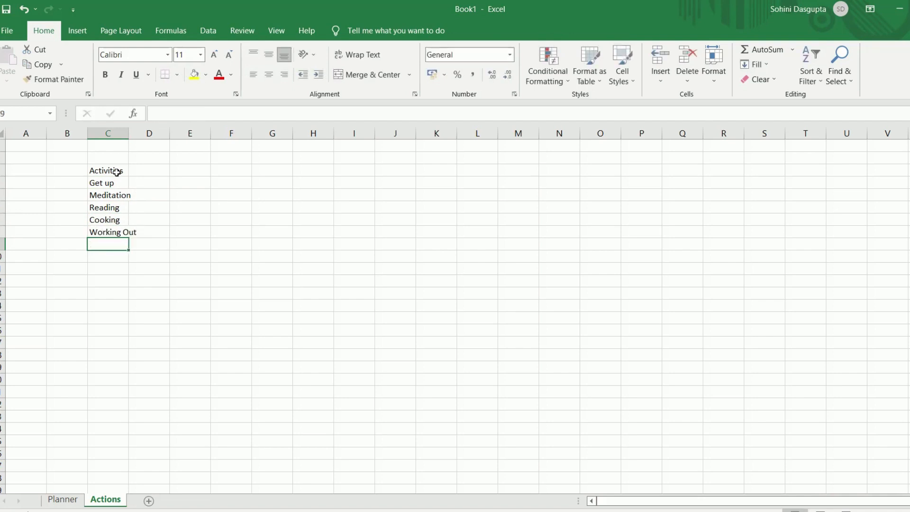
Complete the activity list with Work, Lunch and Meeting XYZ in cells C9 to C11.
text(Work)
key(BackSpace)
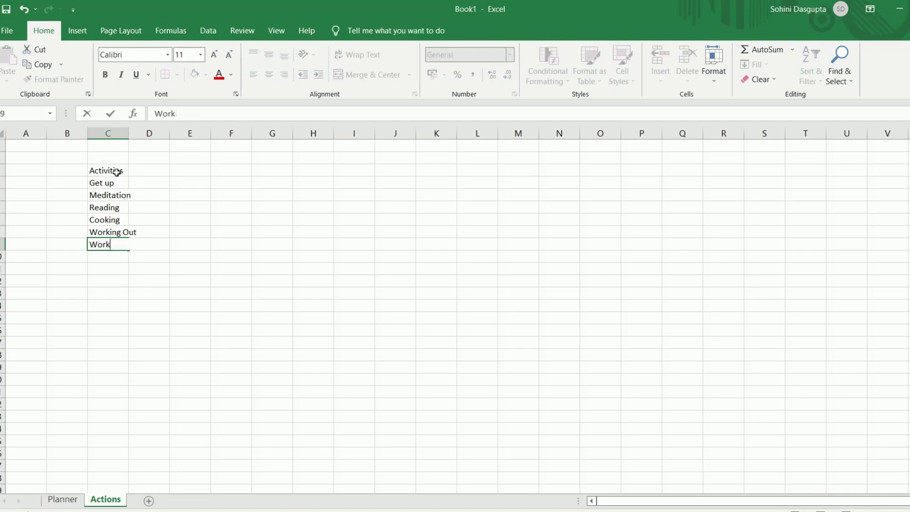
key(Return)
text(Luch)
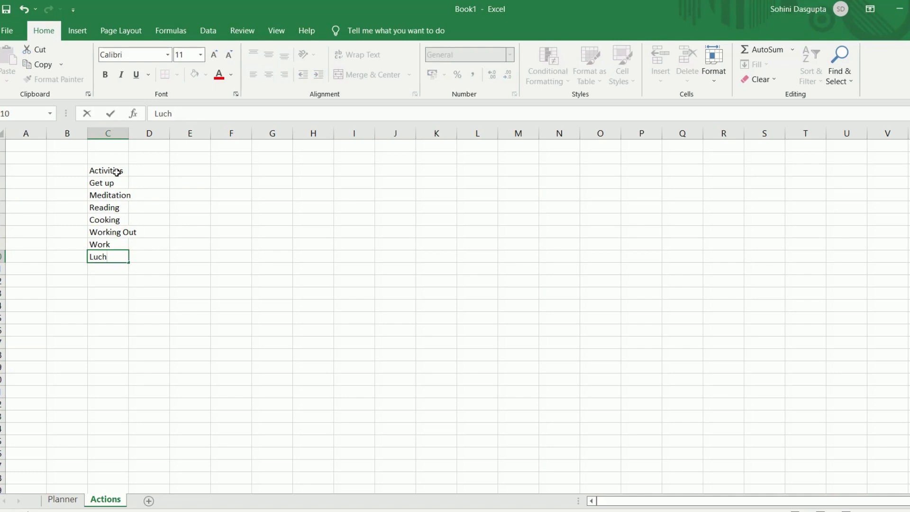
key(BackSpace)
key(BackSpace)
text(nc)
key(BackSpace)
key(BackSpace)
text(nch)
key(Return)
text(Meeting X)
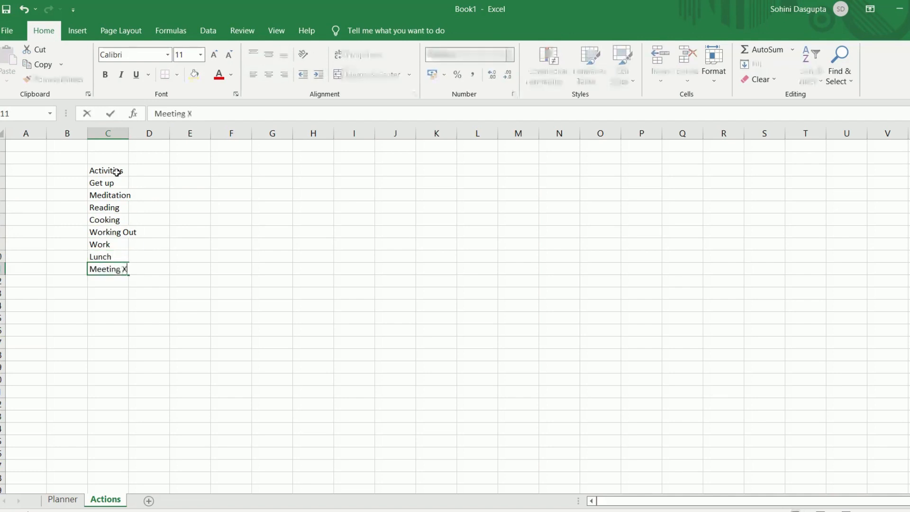
text(ZY)
key(BackSpace)
key(BackSpace)
text(YZ)
key(Up)
Convert the activity list C3:C11 into a table that uses Activities as its header.
key(Up)
key(Up)
key(Up)
key(Up)
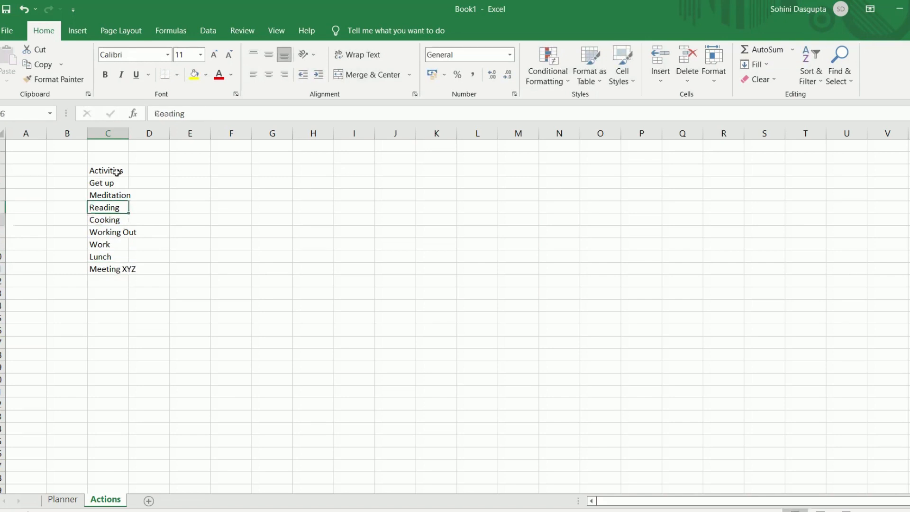
key(Up)
key(Up)
key(Up)
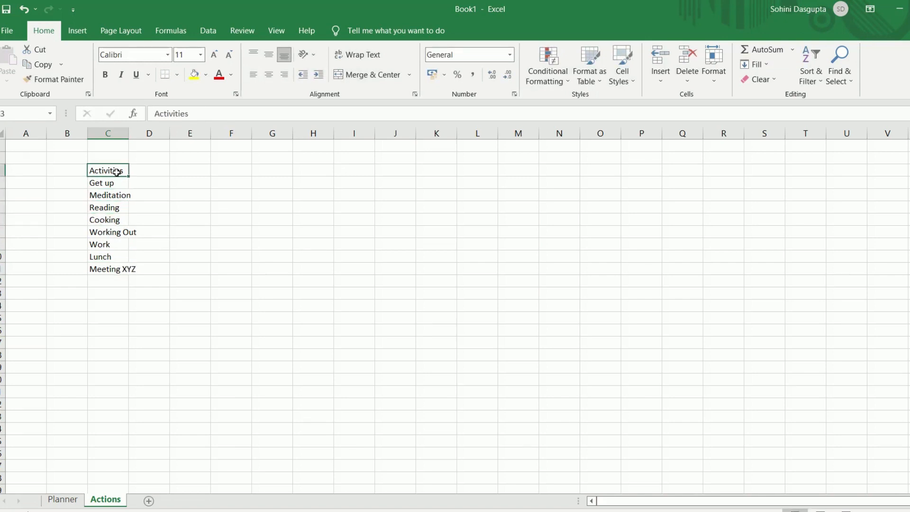
key(ctrl+shift+Down)
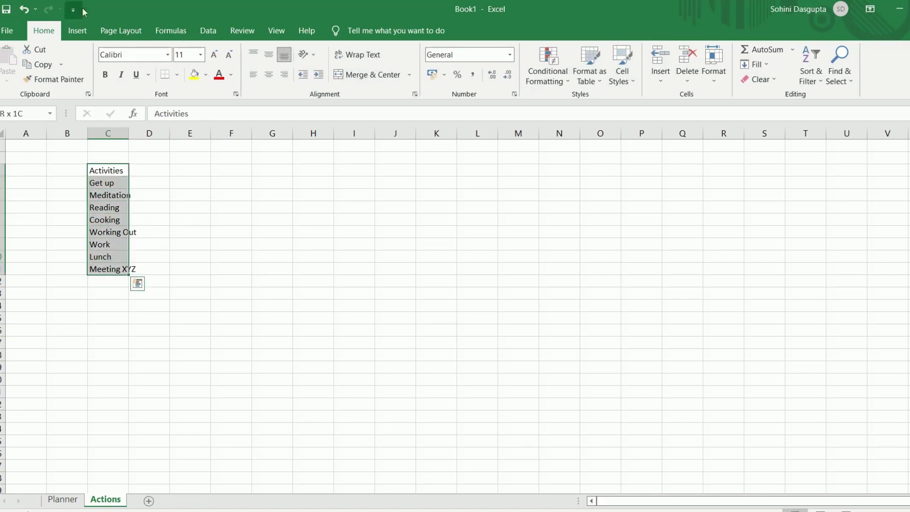
click(84, 31)
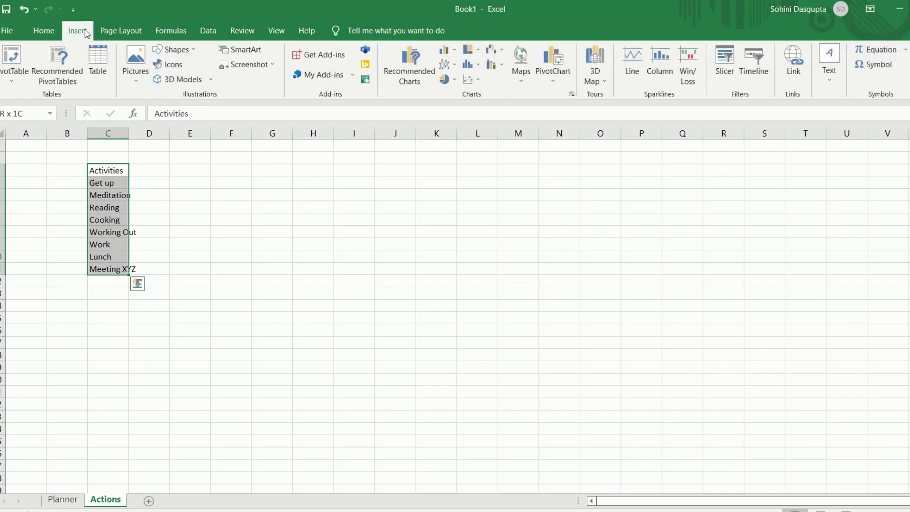
click(99, 65)
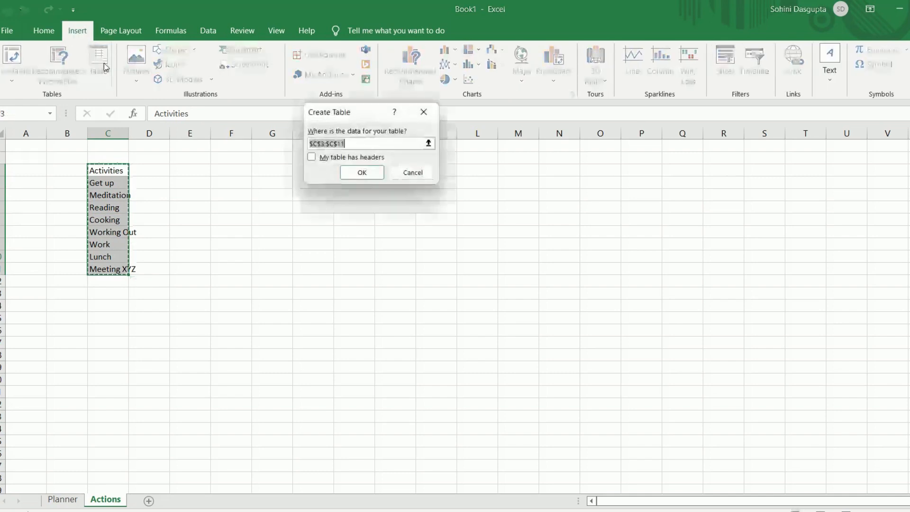
click(330, 161)
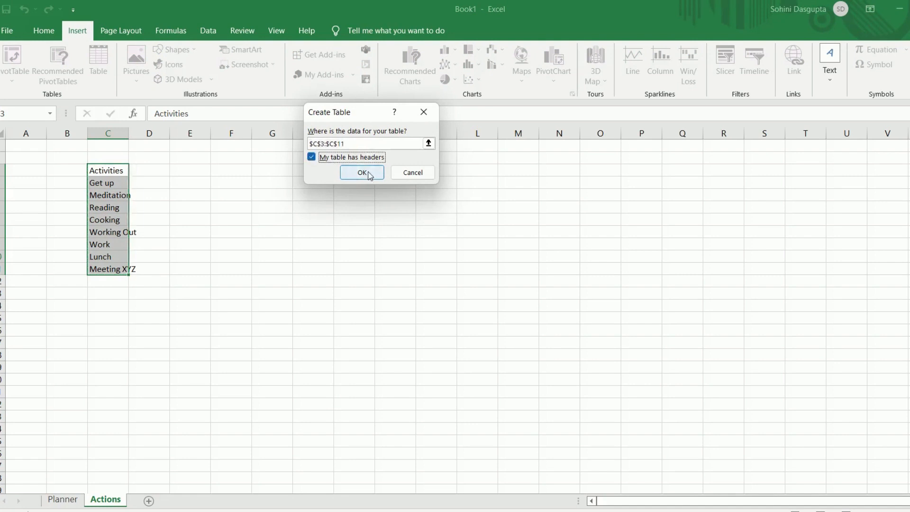
click(362, 172)
click(129, 219)
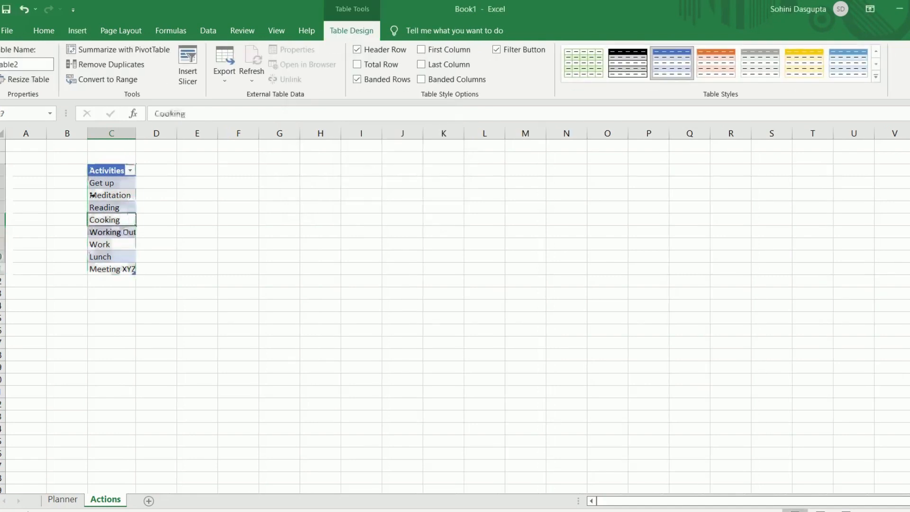
Set the name of the activities table to Actions.
drag(101, 183, 109, 267)
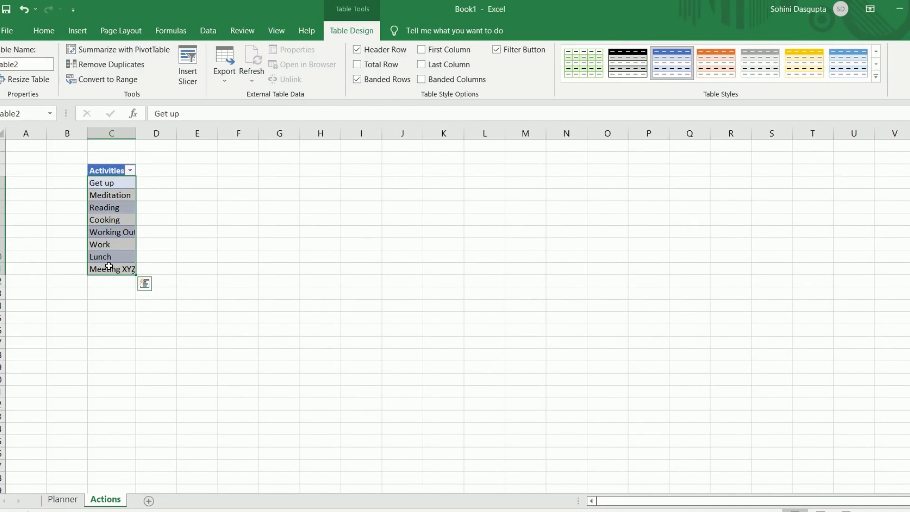
click(28, 62)
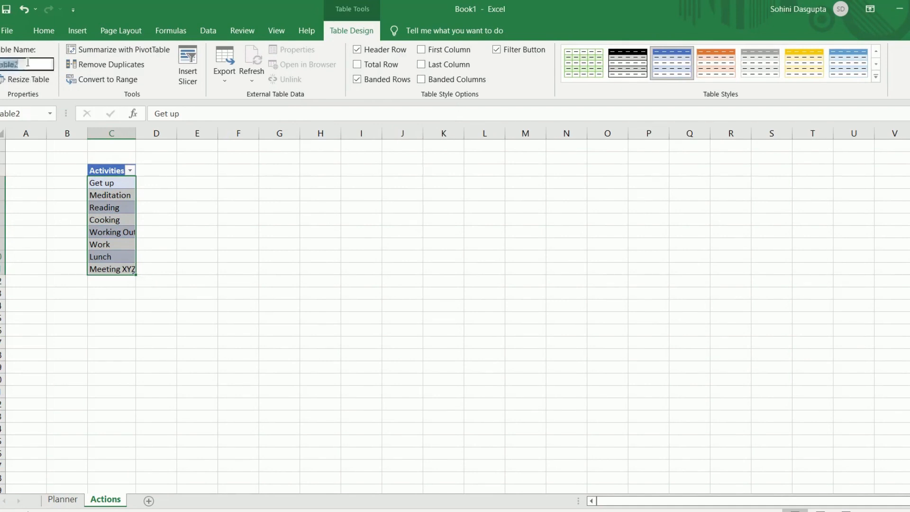
text(Actions)
key(Return)
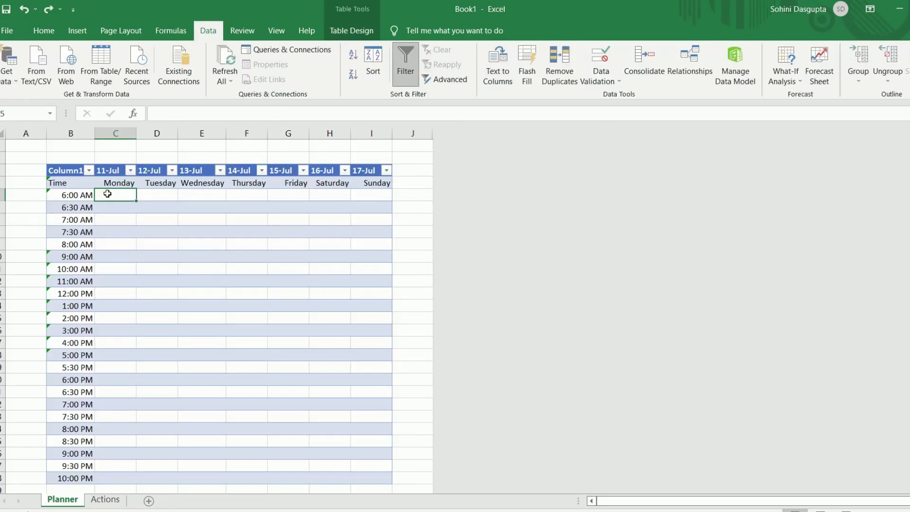
Apply List data validation with the source =Actions to the schedule cells C5:I28 on the Planner sheet.
key(shift+Right)
key(shift+Right)
key(shift+Right)
key(shift+Right)
key(shift+Right)
key(shift+Right)
key(shift+Down)
key(shift+Down)
key(shift+Down)
key(shift+Down)
key(shift+Down)
key(shift+Down)
key(shift+Down)
key(shift+Down)
key(shift+Down)
key(shift+Down)
key(shift+Down)
key(shift+Down)
key(shift+Down)
key(shift+Down)
key(shift+Down)
key(shift+Down)
key(shift+Down)
key(shift+Down)
key(shift+Down)
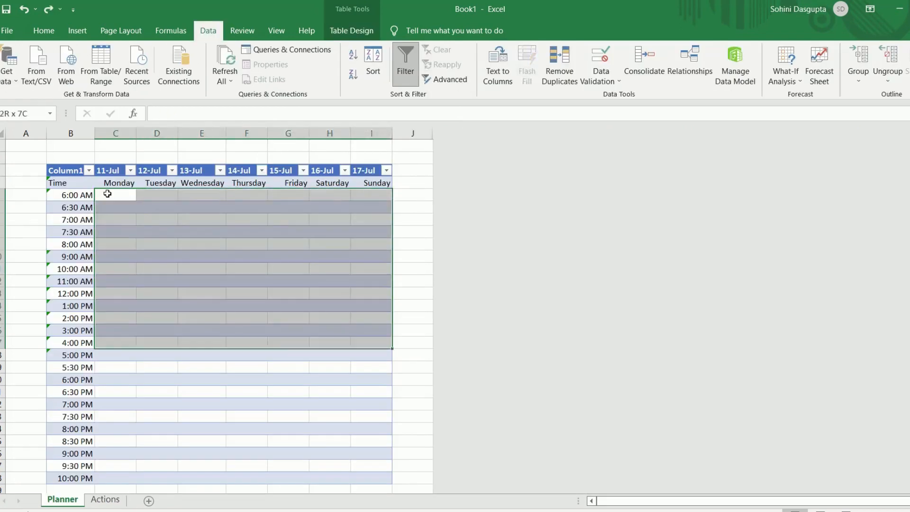
key(shift+Down)
key(shift+Down)
key(shift+Down)
key(shift+Down)
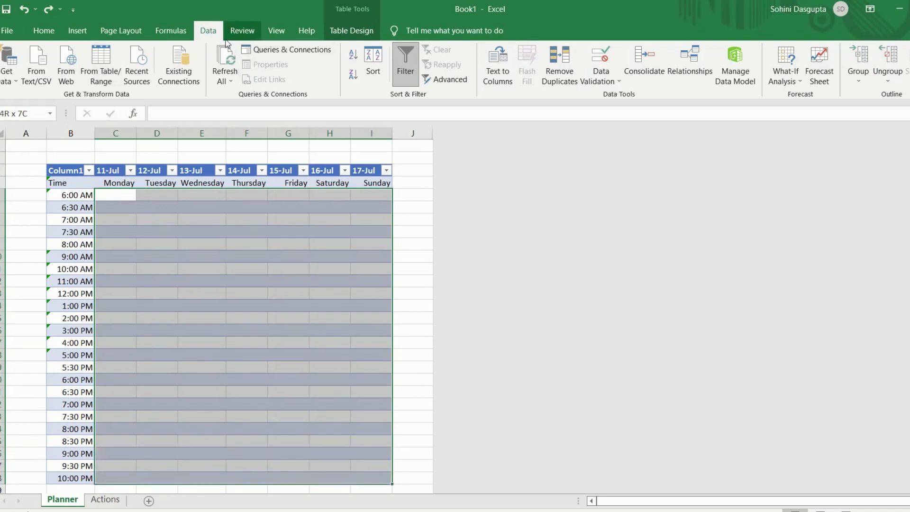
click(602, 75)
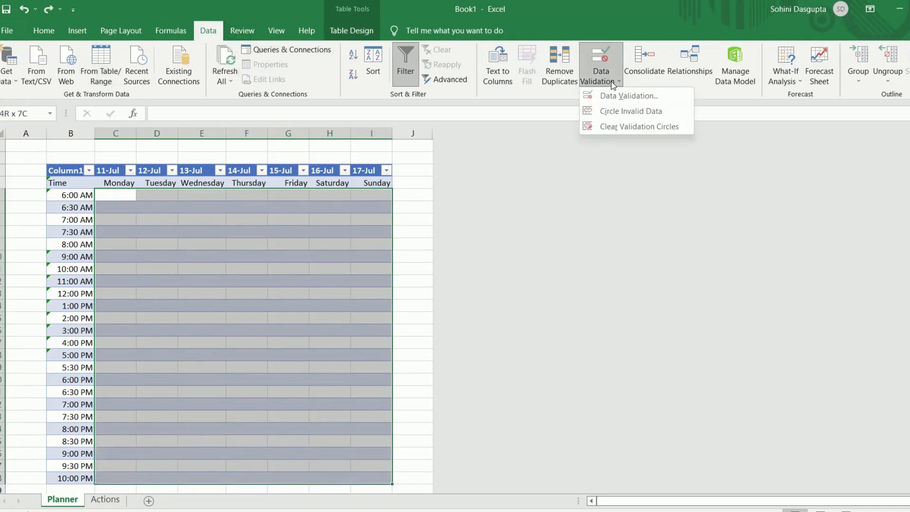
click(630, 96)
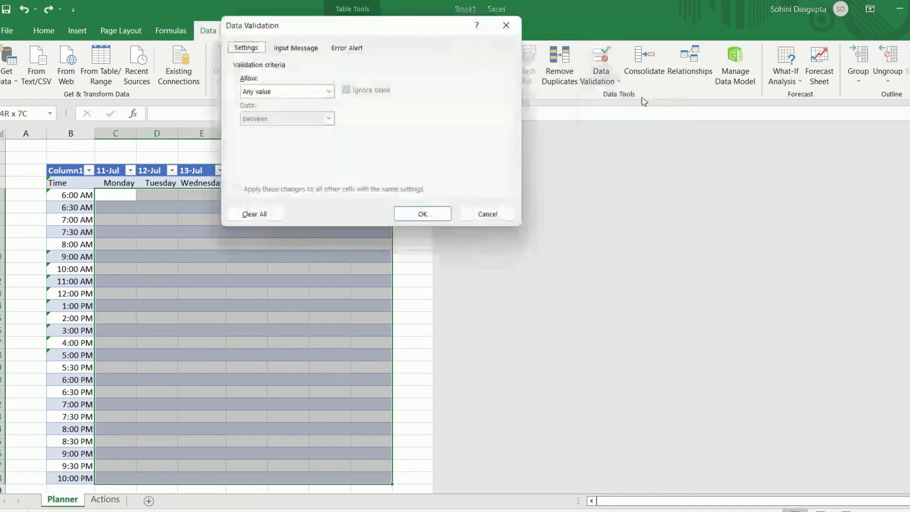
click(280, 92)
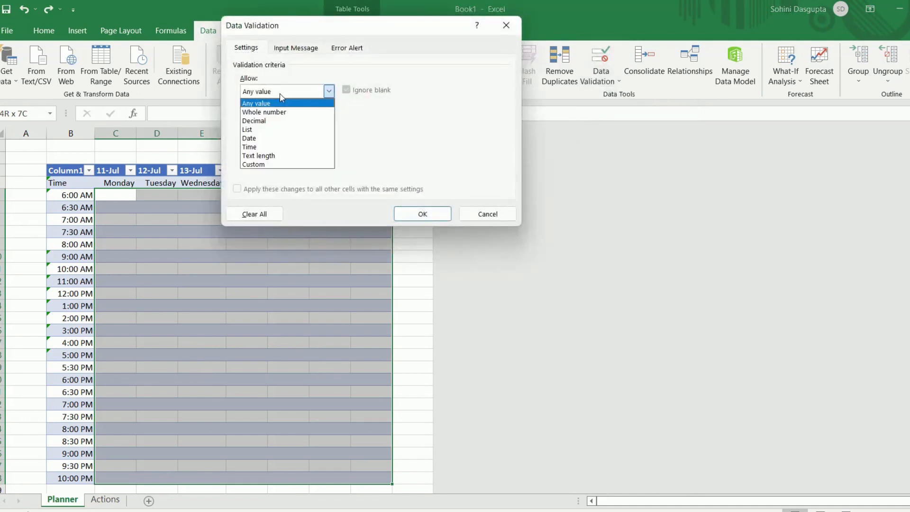
click(268, 130)
click(269, 144)
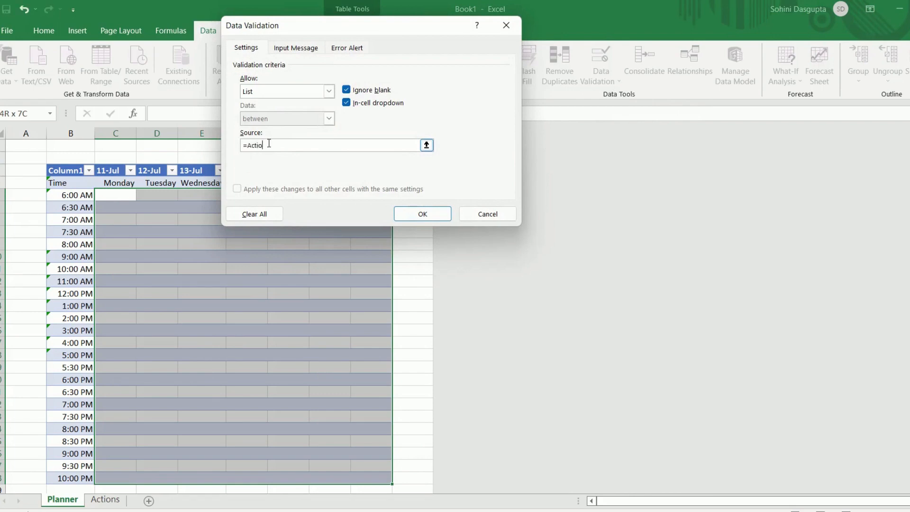
click(422, 213)
Choose Get up from the activity list for the Monday and Tuesday 6:00 AM slots.
click(125, 199)
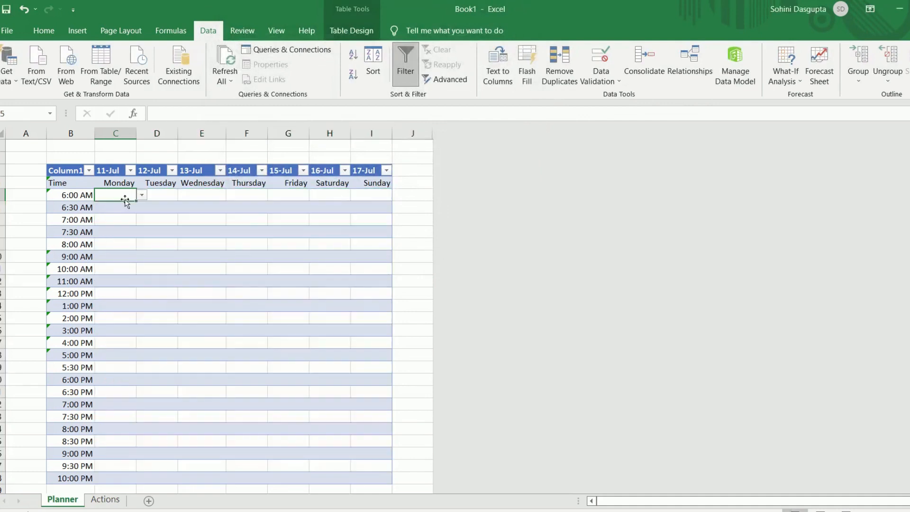
key(alt+Down)
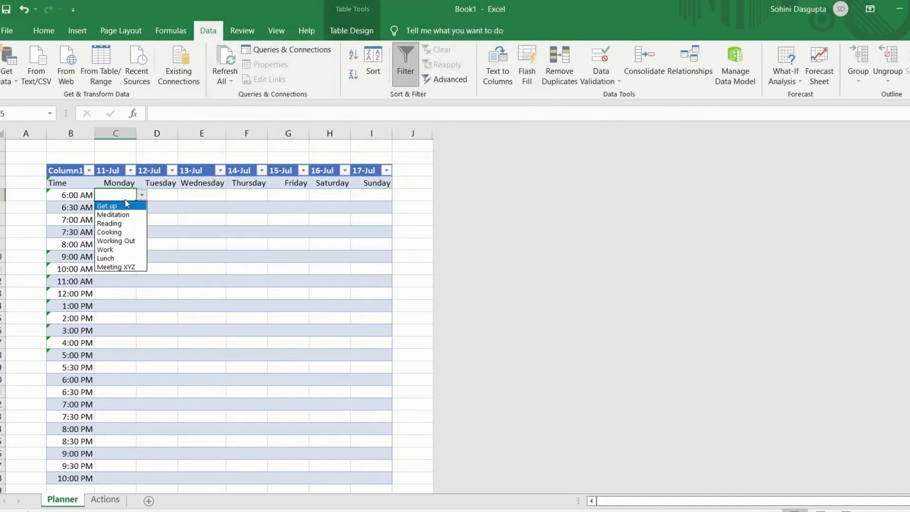
key(Return)
key(Tab)
key(alt+Down)
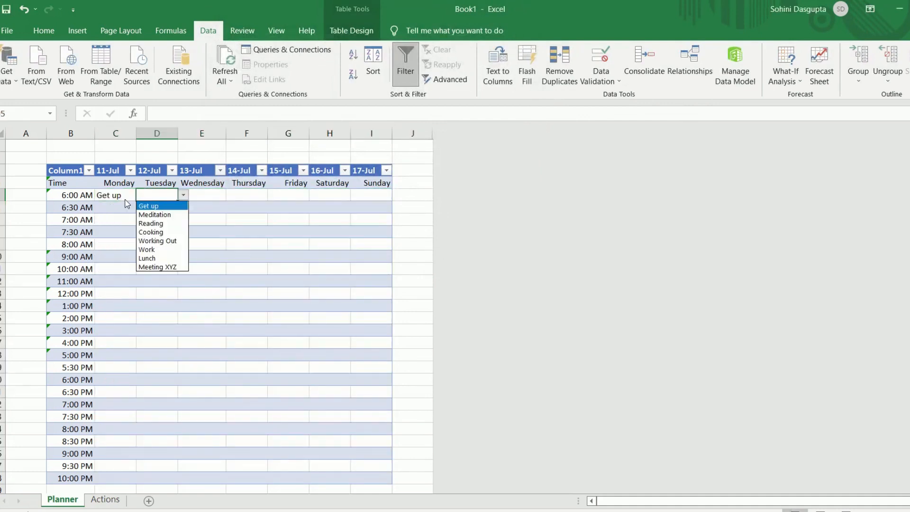
key(Return)
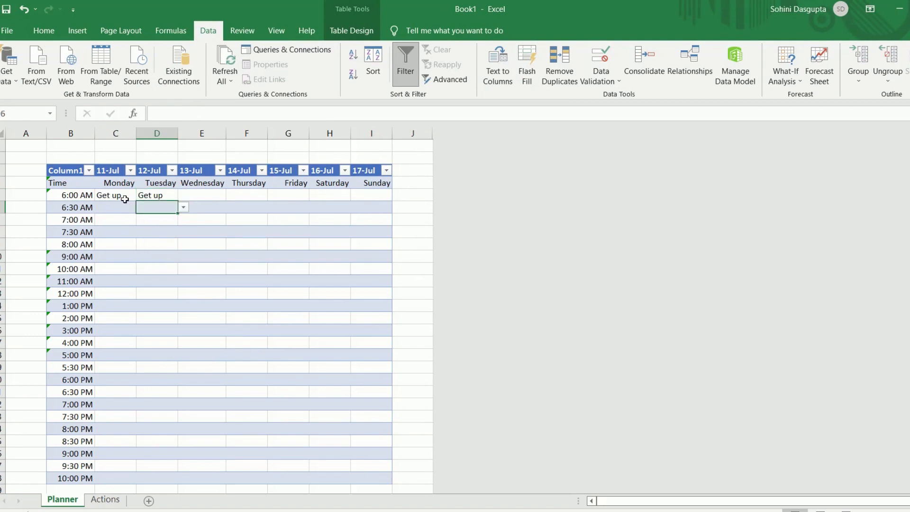
Choose Meditation from the activity list for the Monday, Tuesday and Wednesday 6:30 AM slots.
key(Return)
key(alt+Down)
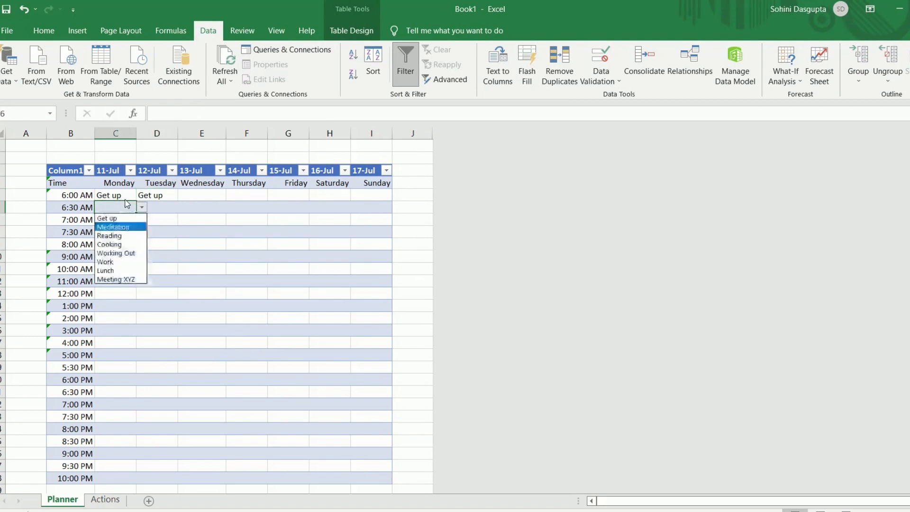
key(Return)
key(Tab)
key(alt+Down)
key(Down)
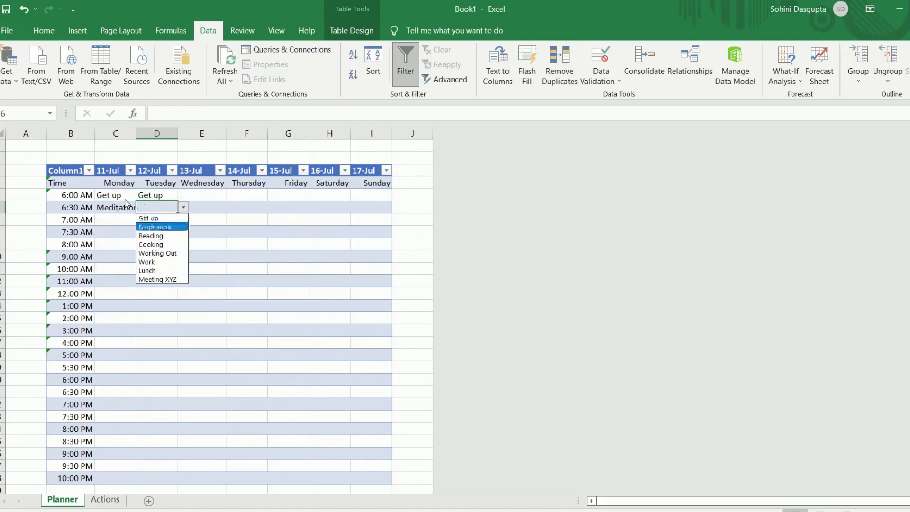
key(Return)
key(Tab)
key(alt+Down)
key(Down)
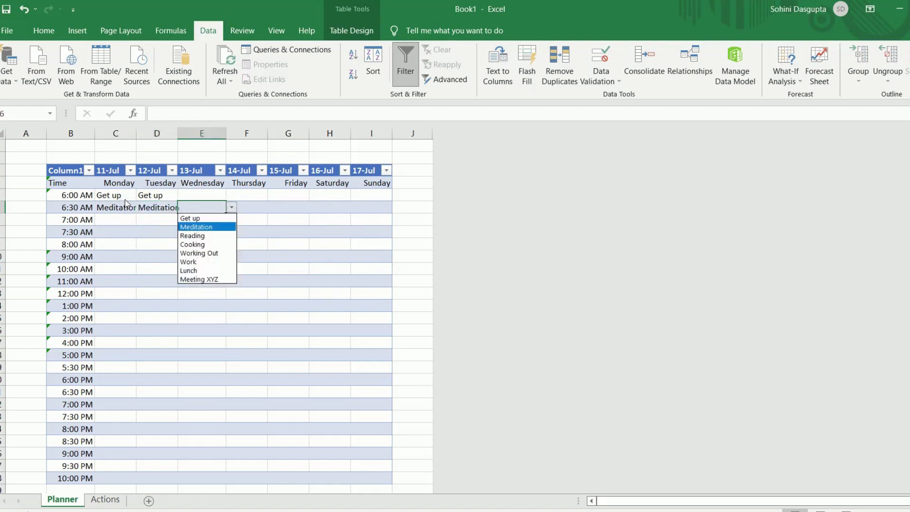
key(Return)
Choose Working Out from the activity list for the Thursday, Friday and Saturday 6:30 AM slots.
key(Tab)
key(alt+Down)
key(Down)
key(Down)
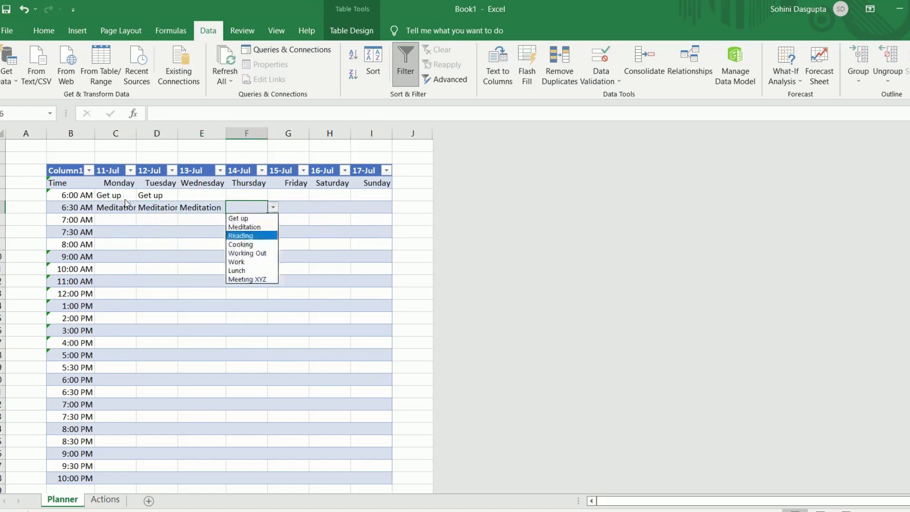
key(Down)
key(Down)
key(Return)
key(Tab)
key(alt+Down)
key(Down)
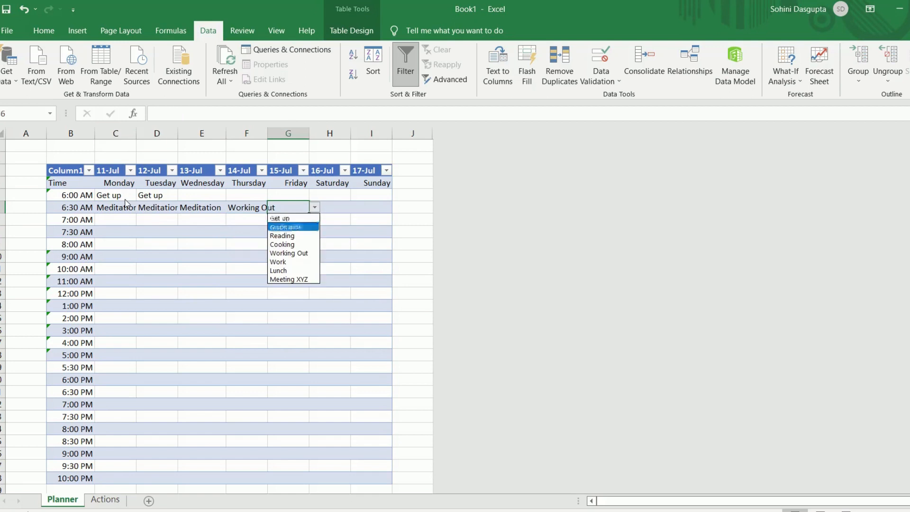
key(Down)
key(Down)
key(Down)
key(Return)
key(Tab)
key(alt+Down)
key(Down)
key(Down)
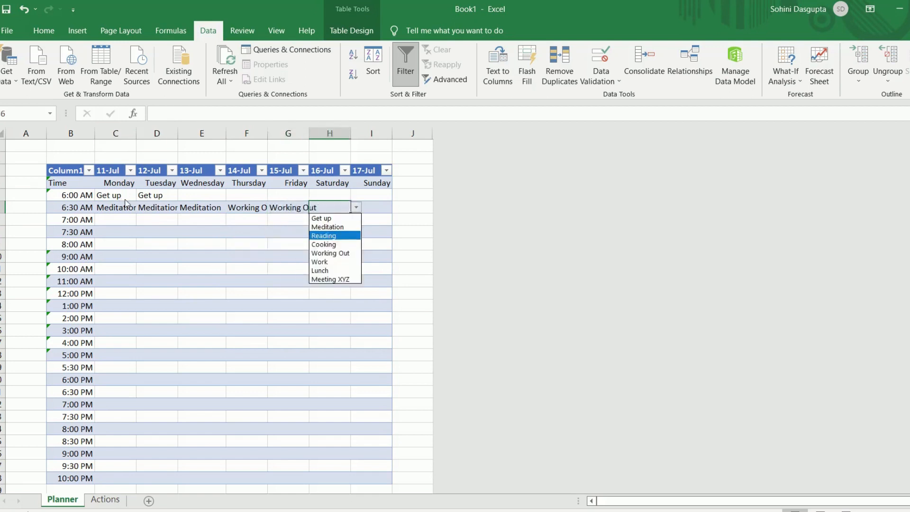
key(Down)
key(Down)
key(Return)
Select the Saturday 6:00 PM slot, cell H20, on the Planner sheet.
key(Down)
key(Down)
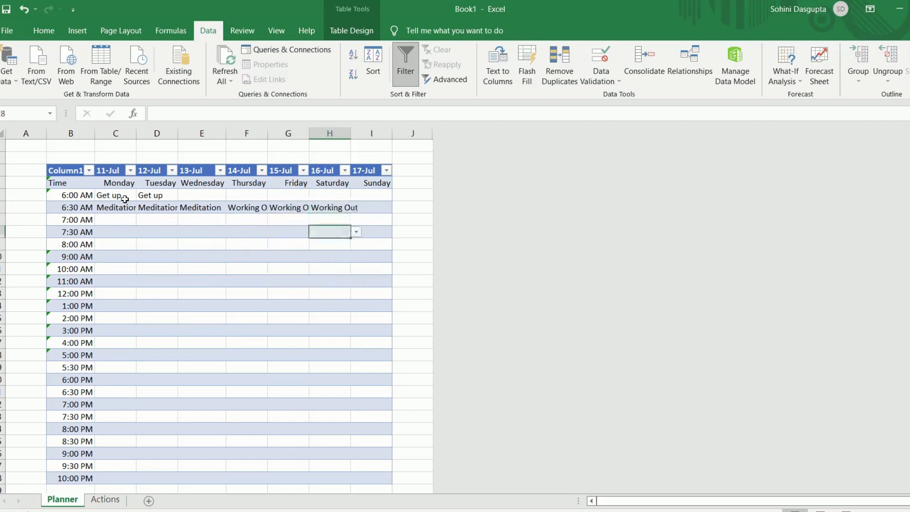
key(Down)
key(Down)
key(Down)
key(Down)
key(Down)
key(Down)
key(Down)
key(Down)
key(Down)
key(Down)
key(Down)
key(Down)
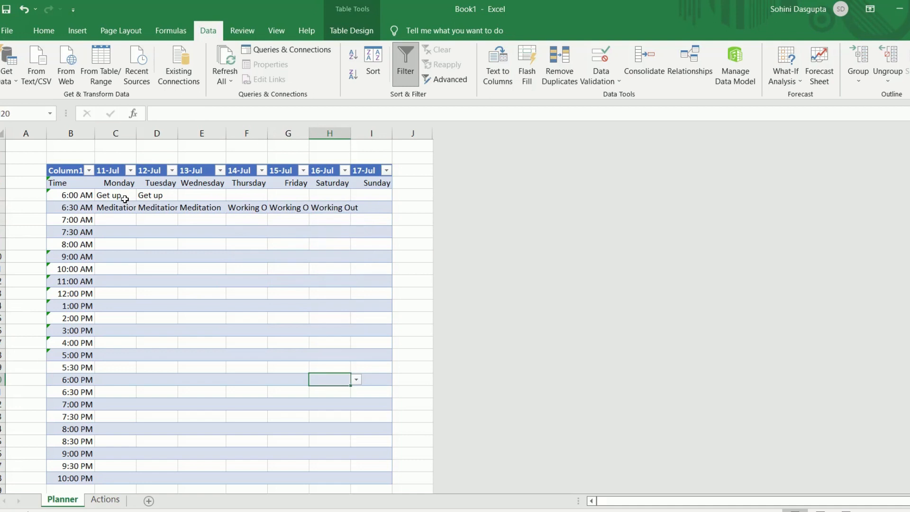
Add the activity Going out for dinner in cell C12, directly below Meeting XYZ on the Actions sheet.
click(111, 493)
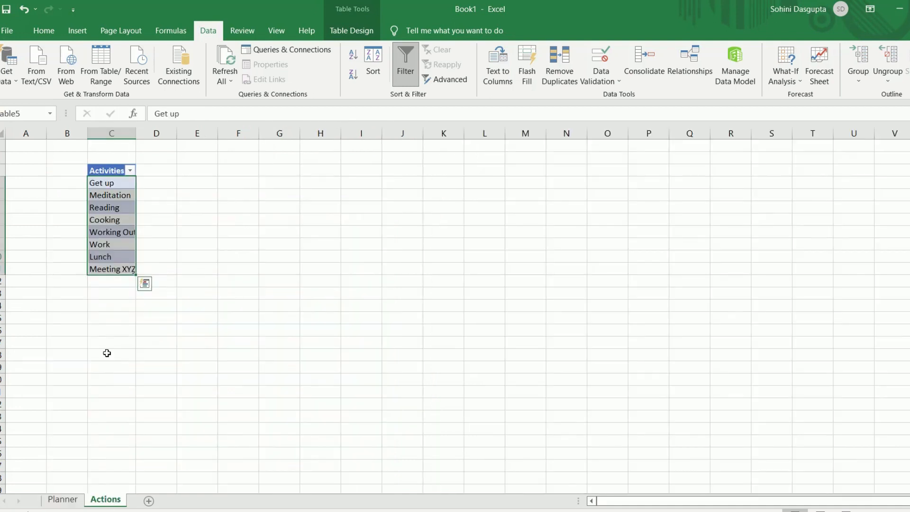
click(112, 268)
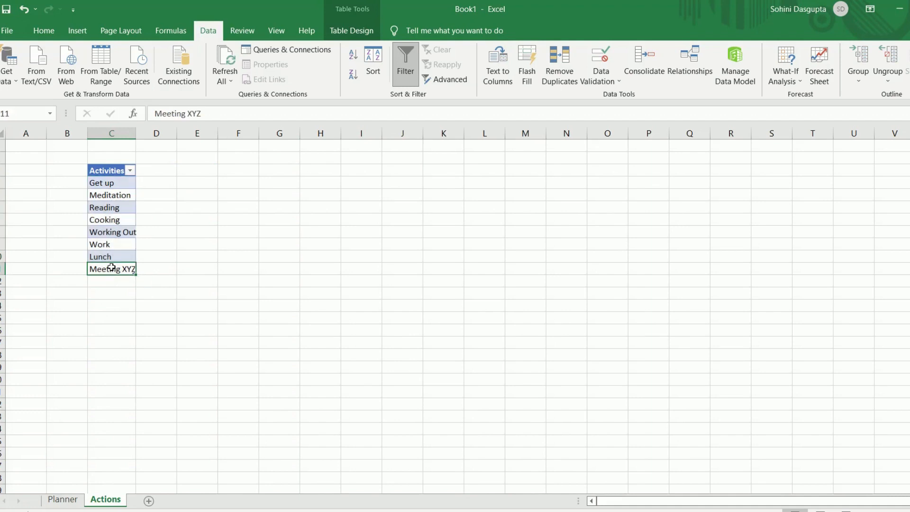
key(Down)
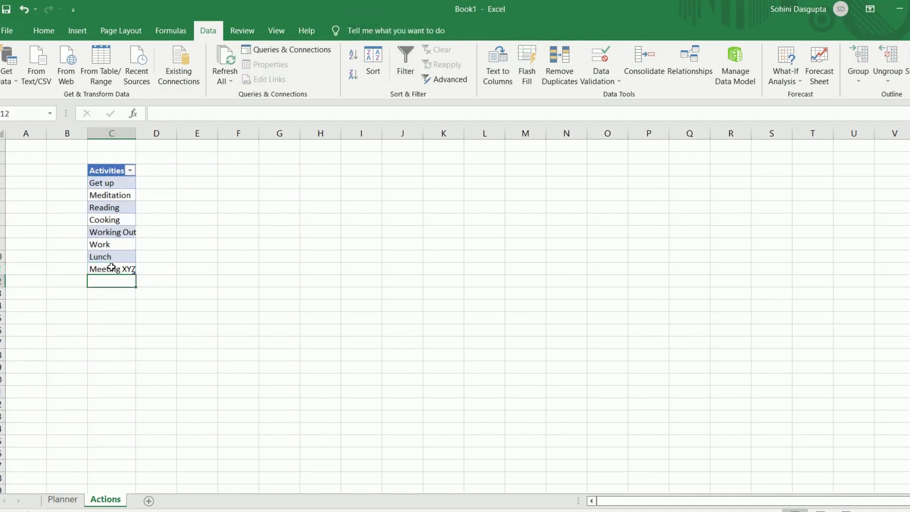
text(Going )
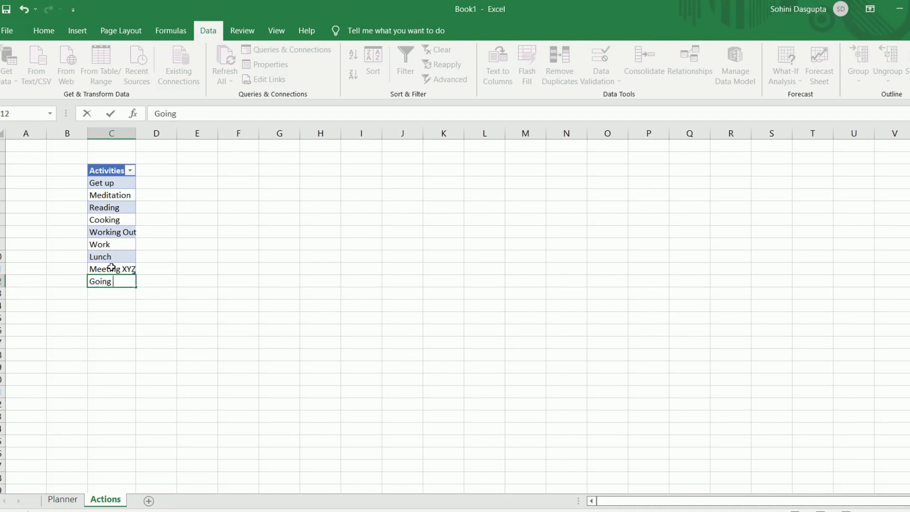
text(out for dinner)
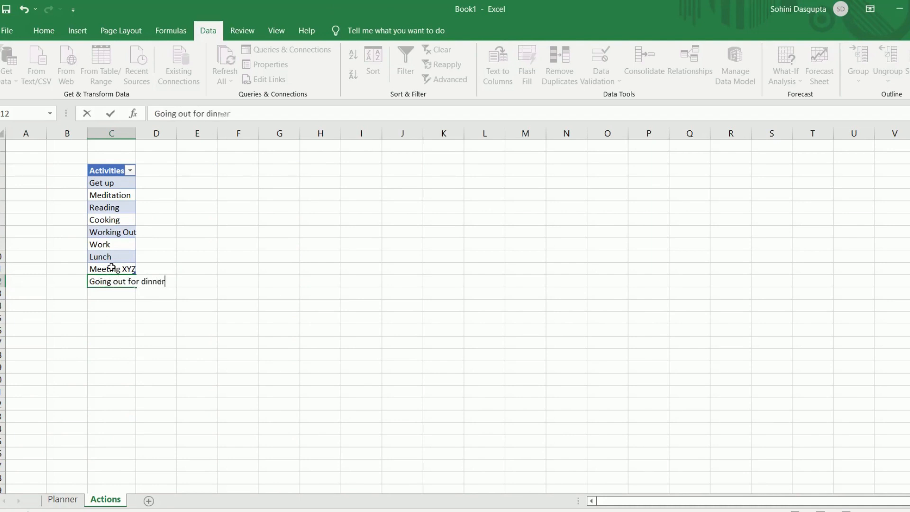
key(Return)
Choose Going out for dinner from the activity list for the Saturday 6:00 PM slot on the Planner sheet.
click(63, 499)
click(356, 379)
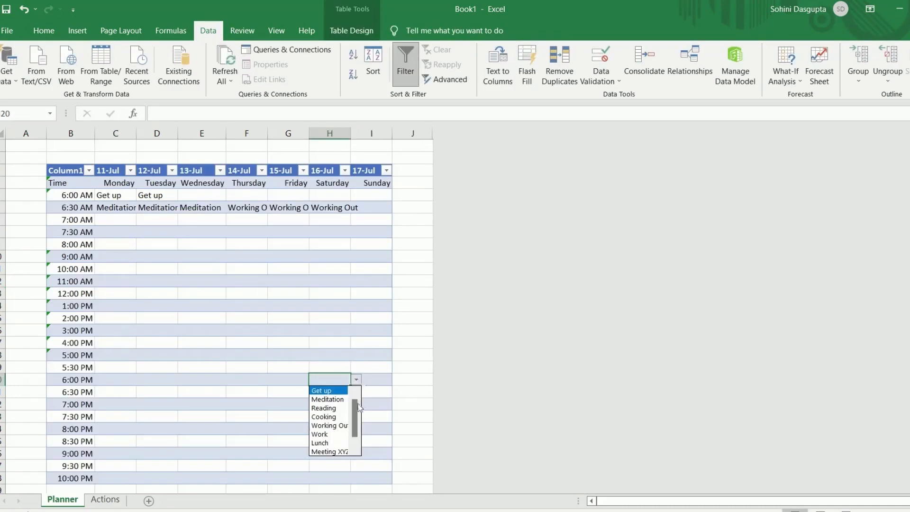
scroll(361, 417, down, 1)
scroll(359, 417, down, 1)
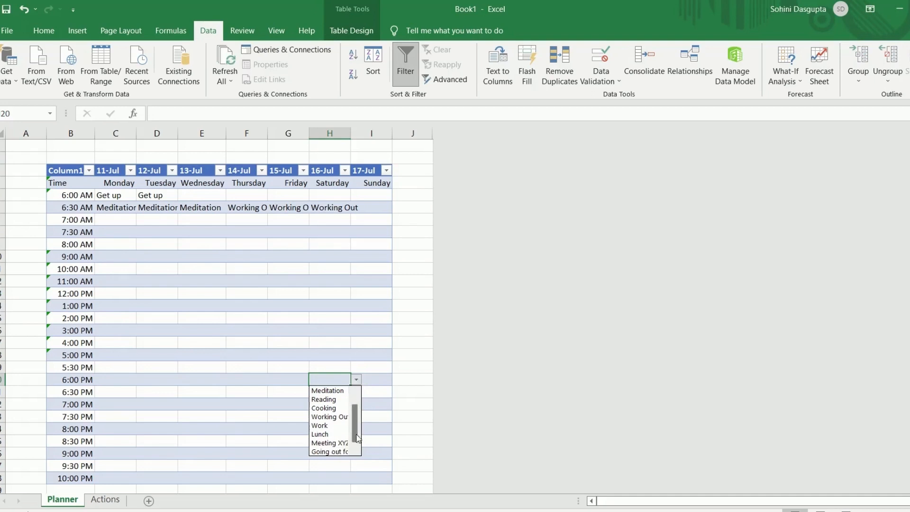
click(333, 456)
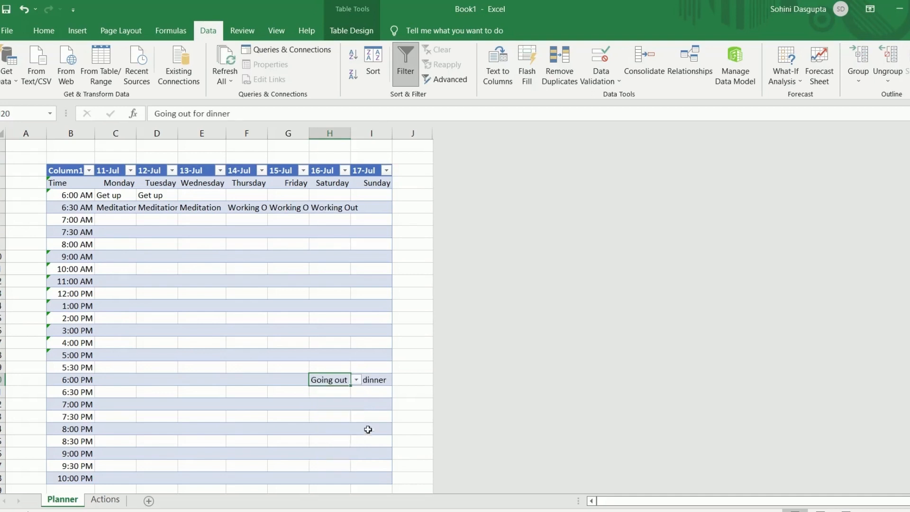